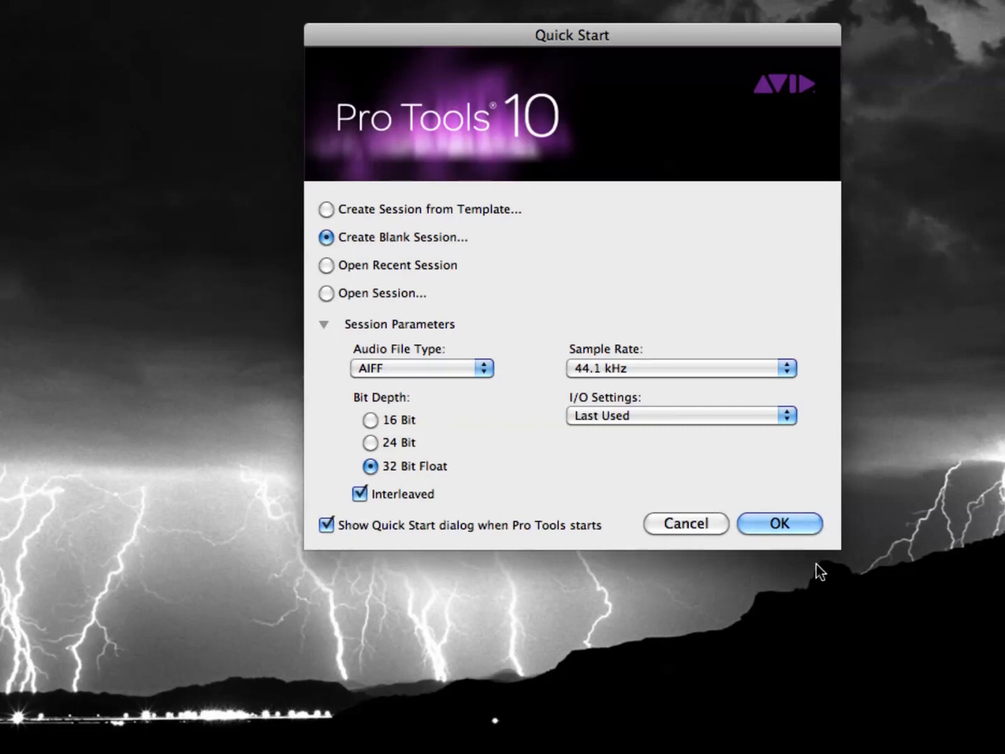
# Step: Start a blank interleaved AIFF session at 44.1 kHz, 32 Bit Float, and choose the AUDIO 220R4 TERM4 class folder on Teacher's Drive as its location
pyautogui.click(766, 529)
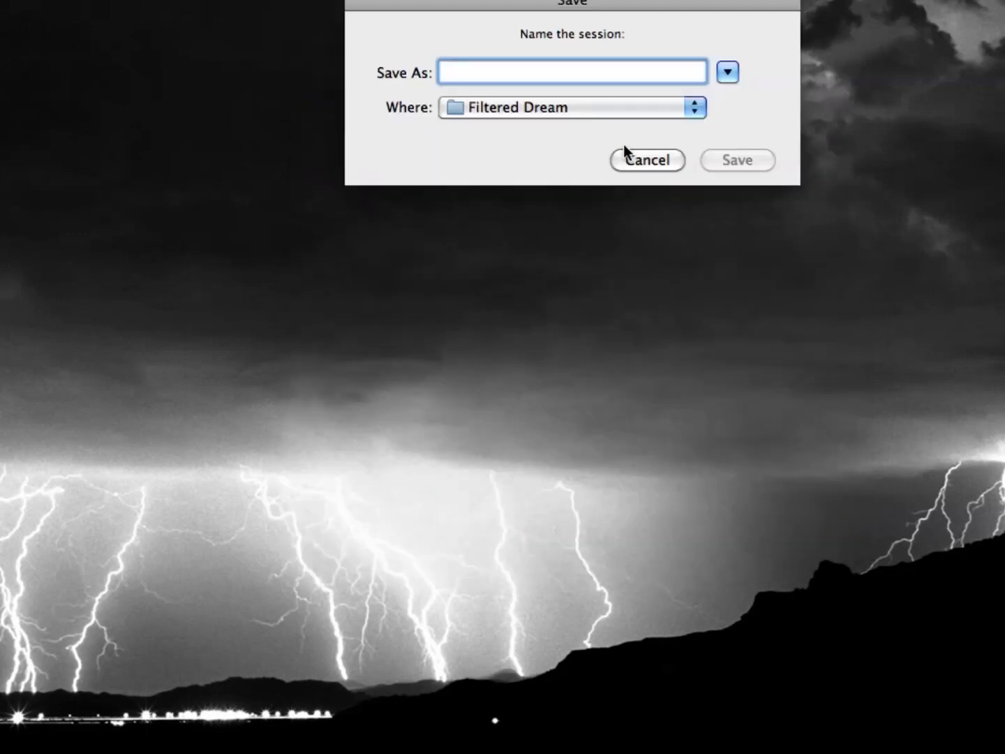
pyautogui.click(727, 72)
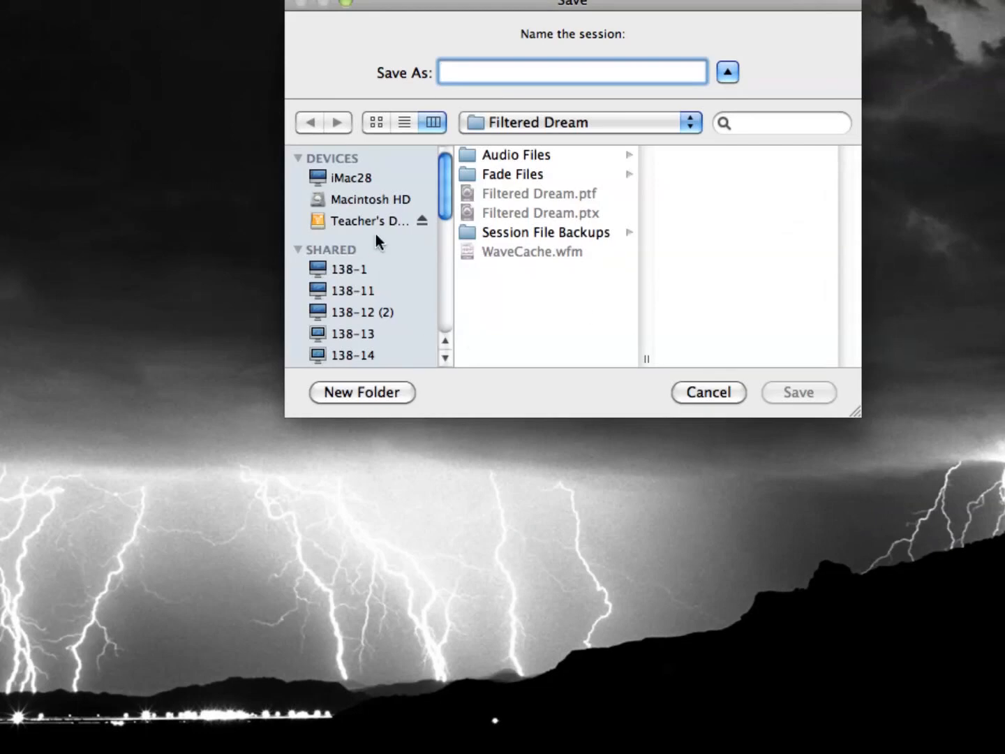
pyautogui.click(361, 220)
pyautogui.moveTo(646, 165); pyautogui.dragTo(639, 323)
pyautogui.click(502, 184)
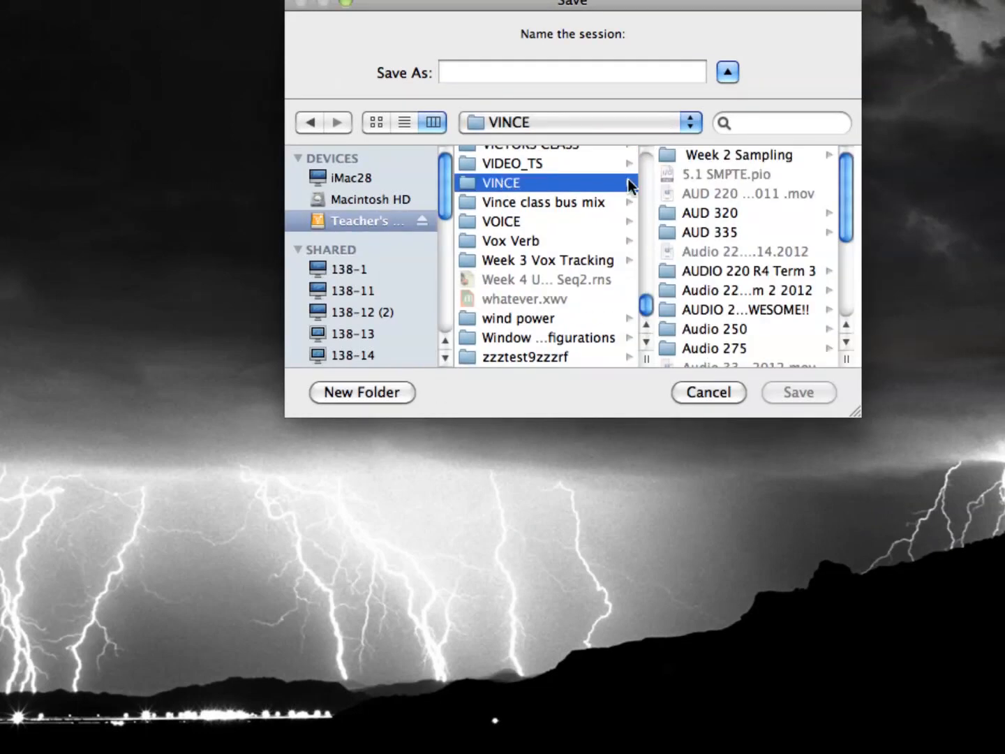
pyautogui.moveTo(842, 187)
pyautogui.mouseDown()
pyautogui.moveTo(844, 258)
pyautogui.moveTo(839, 213)
pyautogui.mouseUp()
pyautogui.click(790, 241)
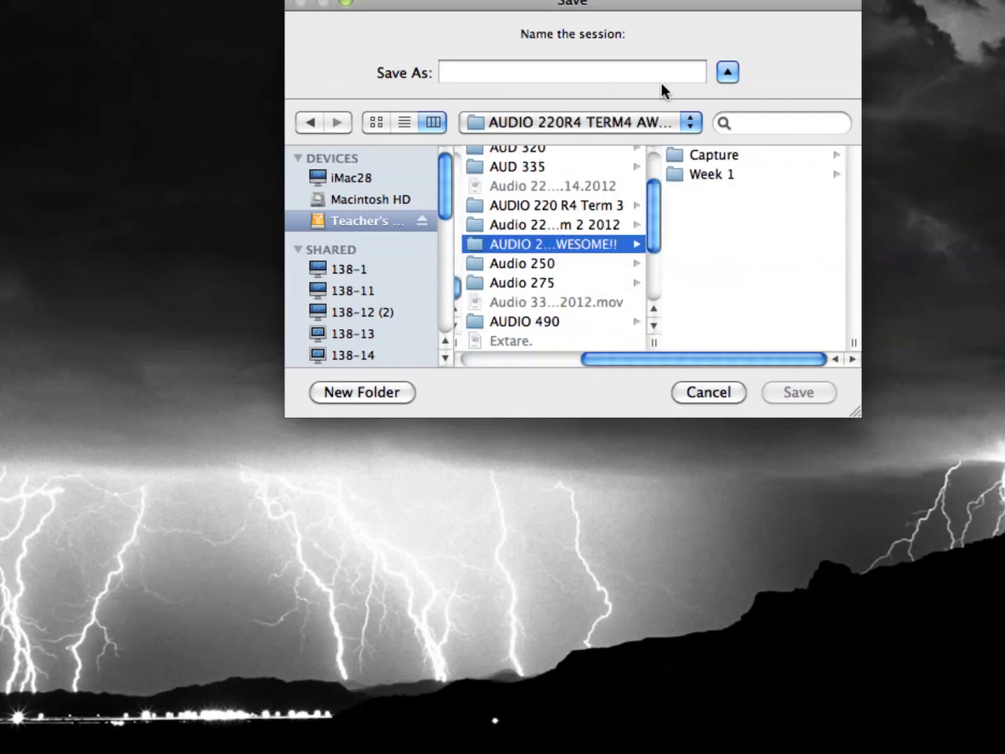
# Step: Create a folder named Week 2 in the class folder and save the session in it as Week 2
pyautogui.click(411, 385)
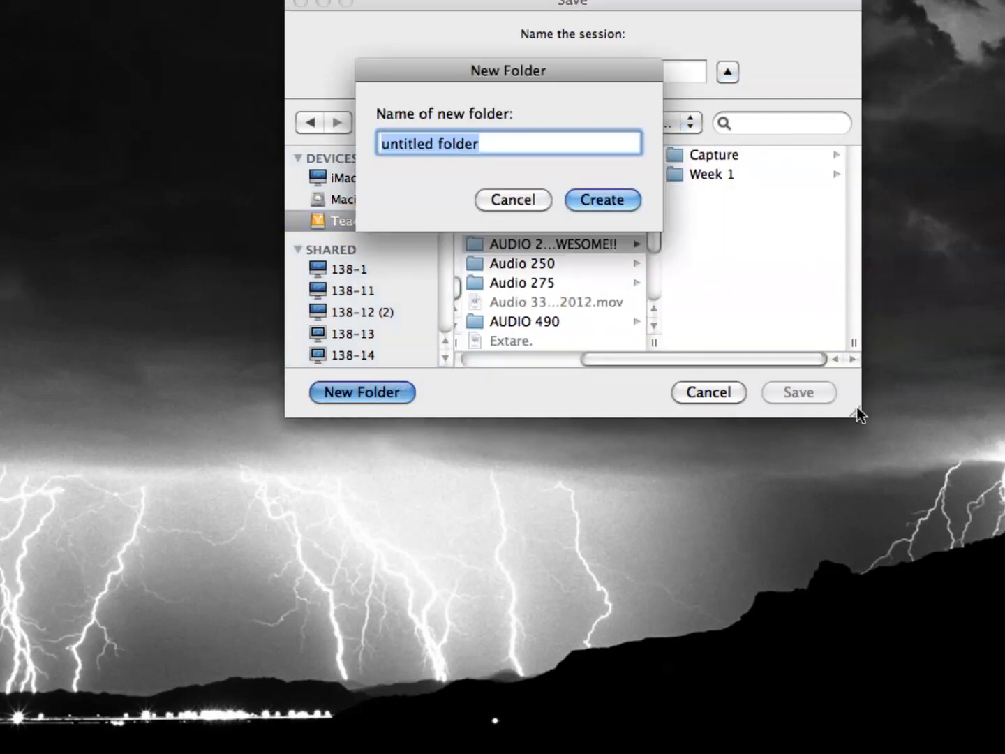
pyautogui.write('Week 2')
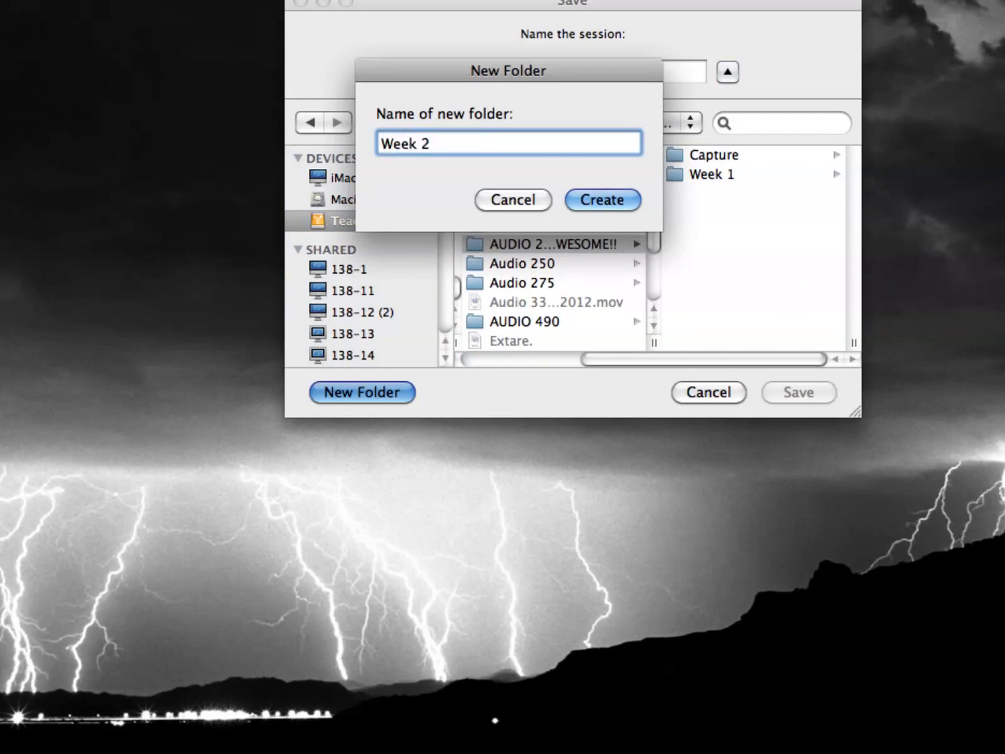
pyautogui.press('Return')
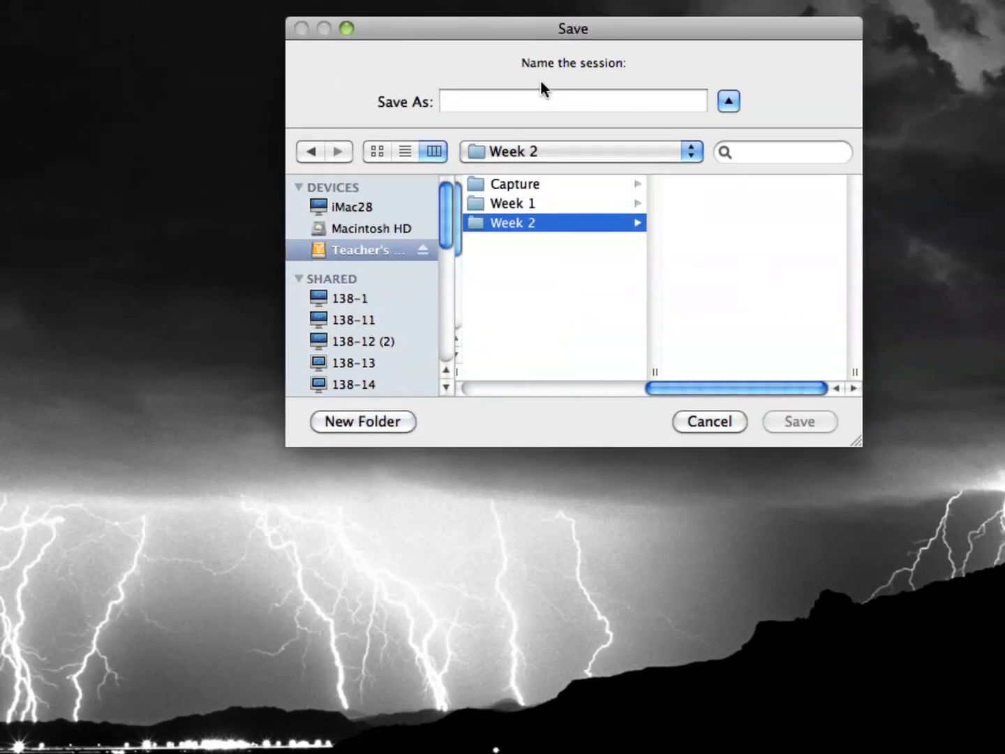
pyautogui.click(547, 67)
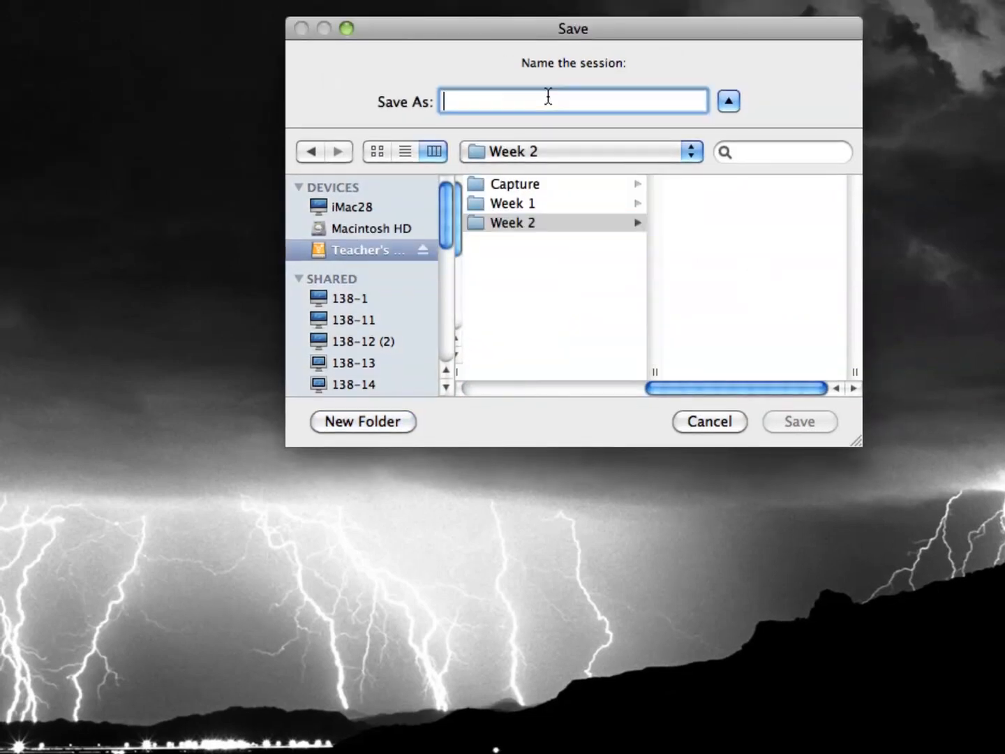
pyautogui.write('Week 2')
pyautogui.press('Return')
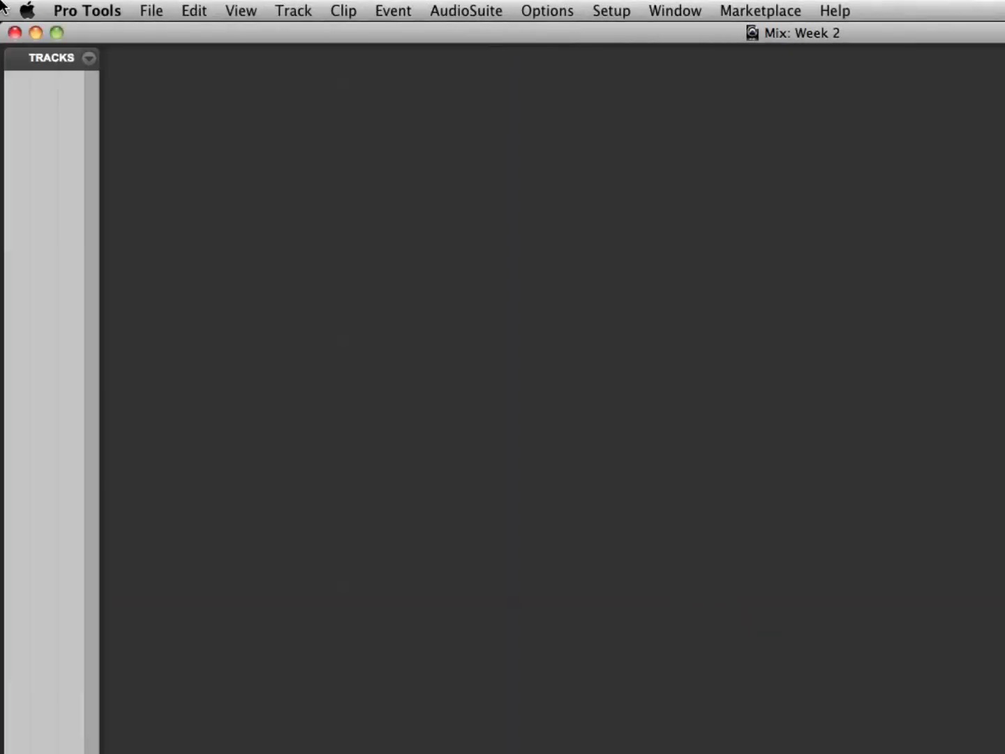
# Step: Examine the session's format, clock and timecode settings in the Session Setup window, and close the window
pyautogui.click(624, 8)
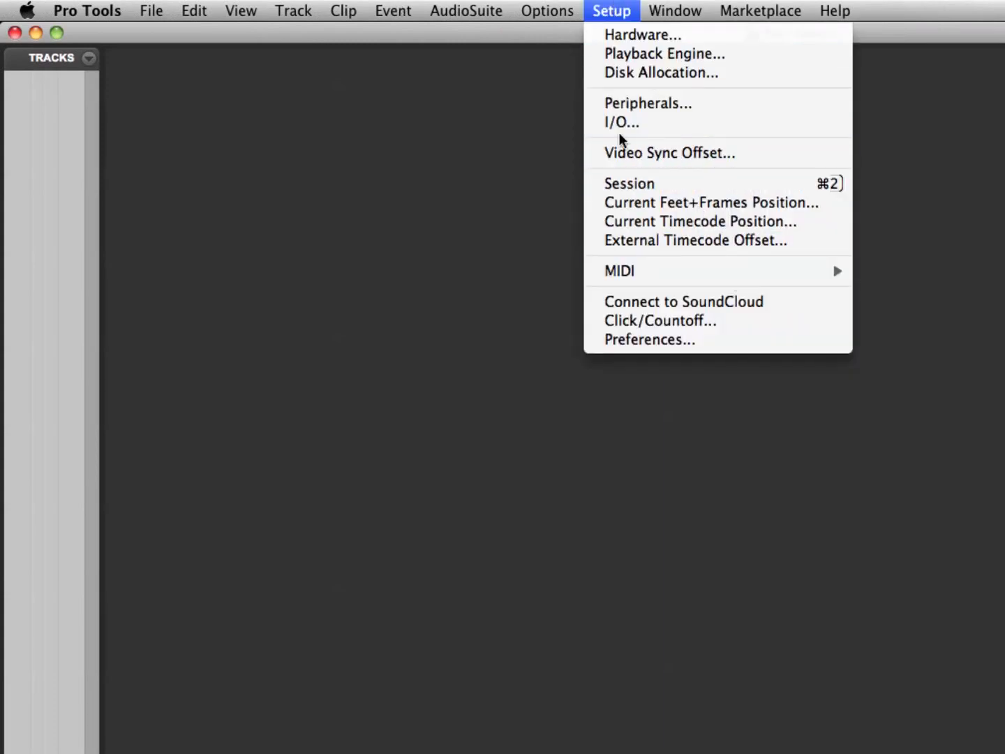
pyautogui.moveTo(688, 277)
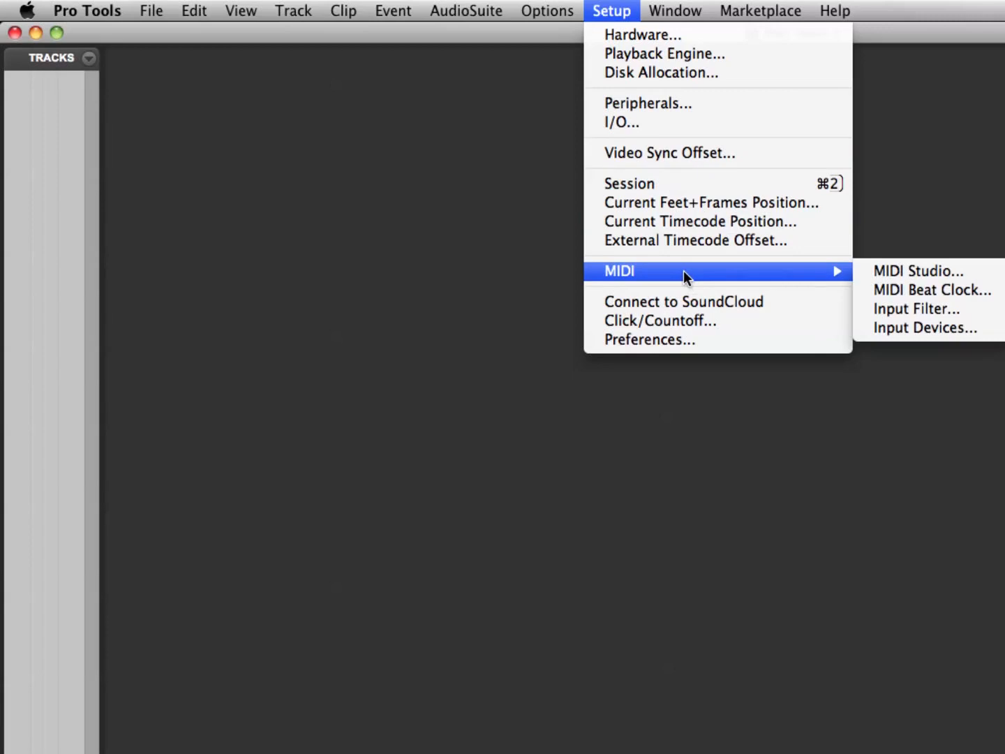
pyautogui.press('Down')
pyautogui.press('Down')
pyautogui.click(666, 185)
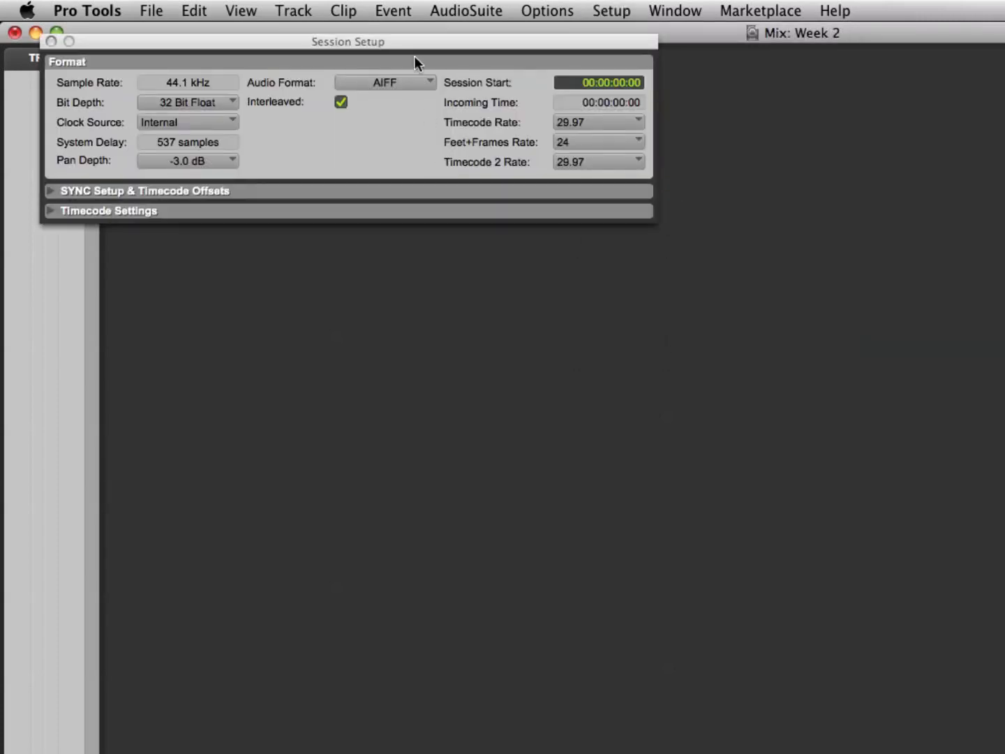
pyautogui.moveTo(365, 40); pyautogui.dragTo(518, 127)
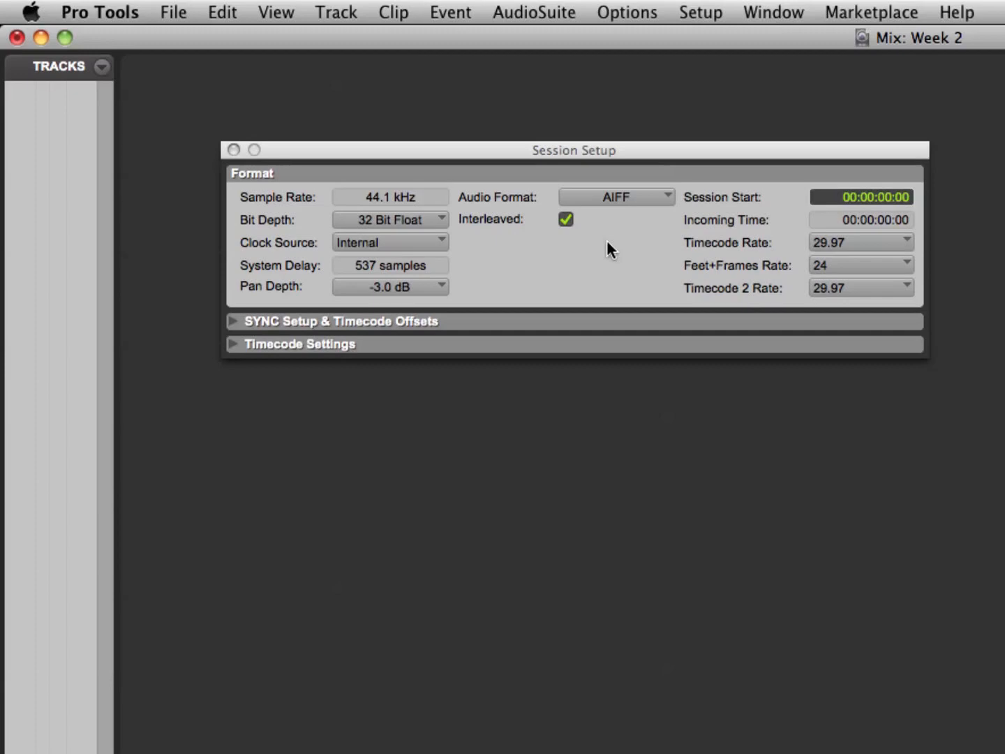
pyautogui.click(233, 149)
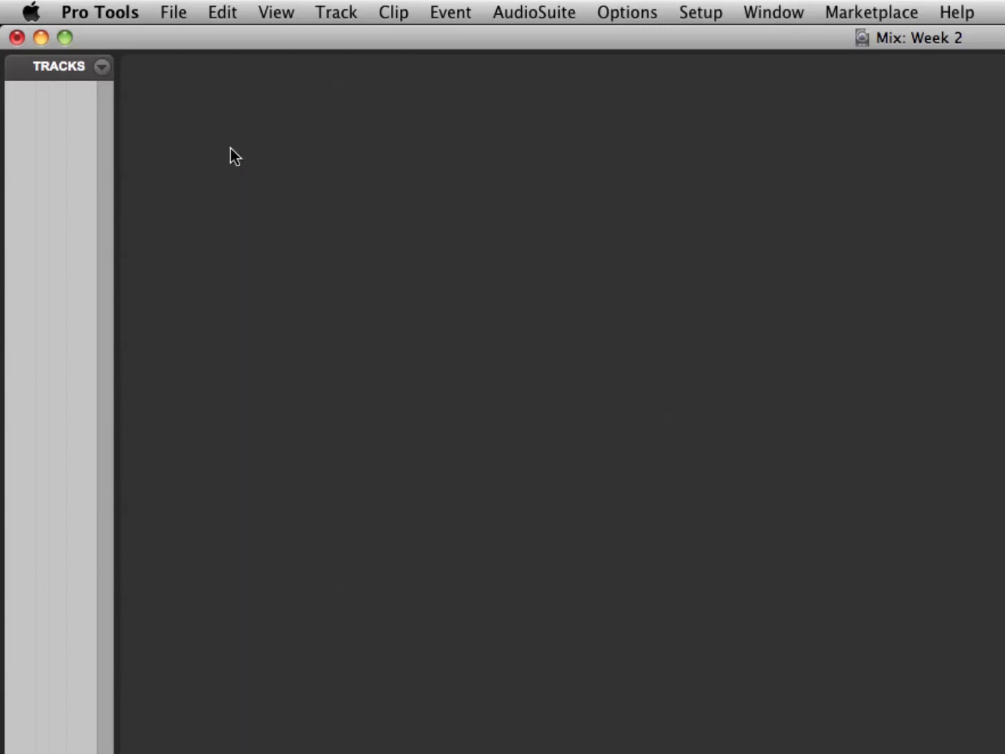
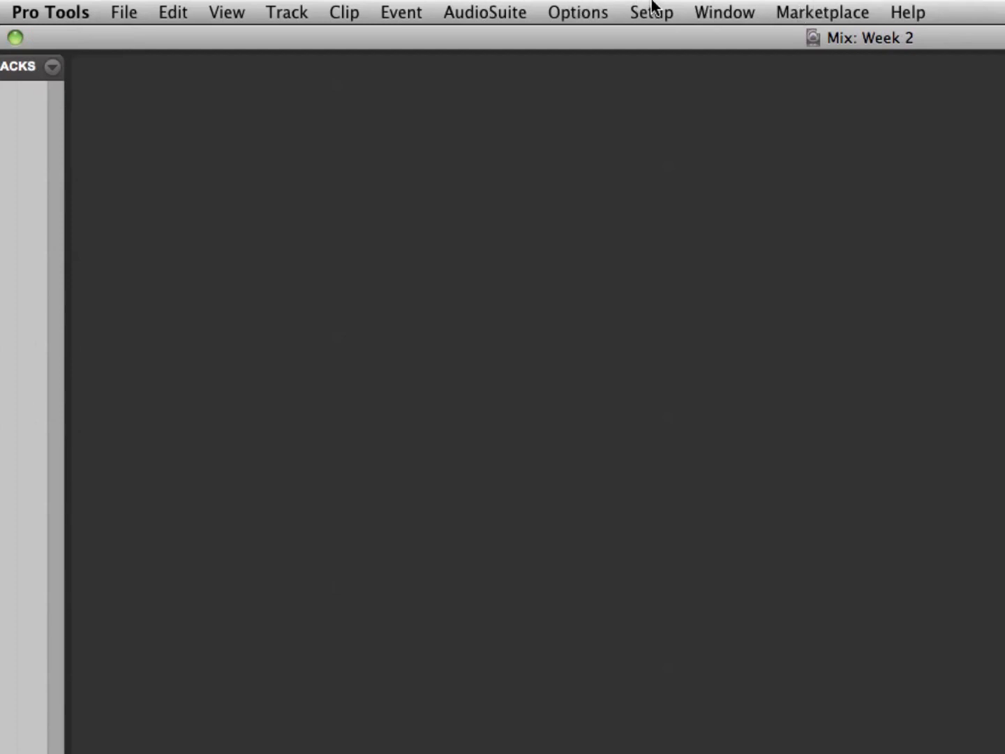
# Step: Look at the Disk Allocation settings of the empty session and leave them without changes
pyautogui.click(700, 7)
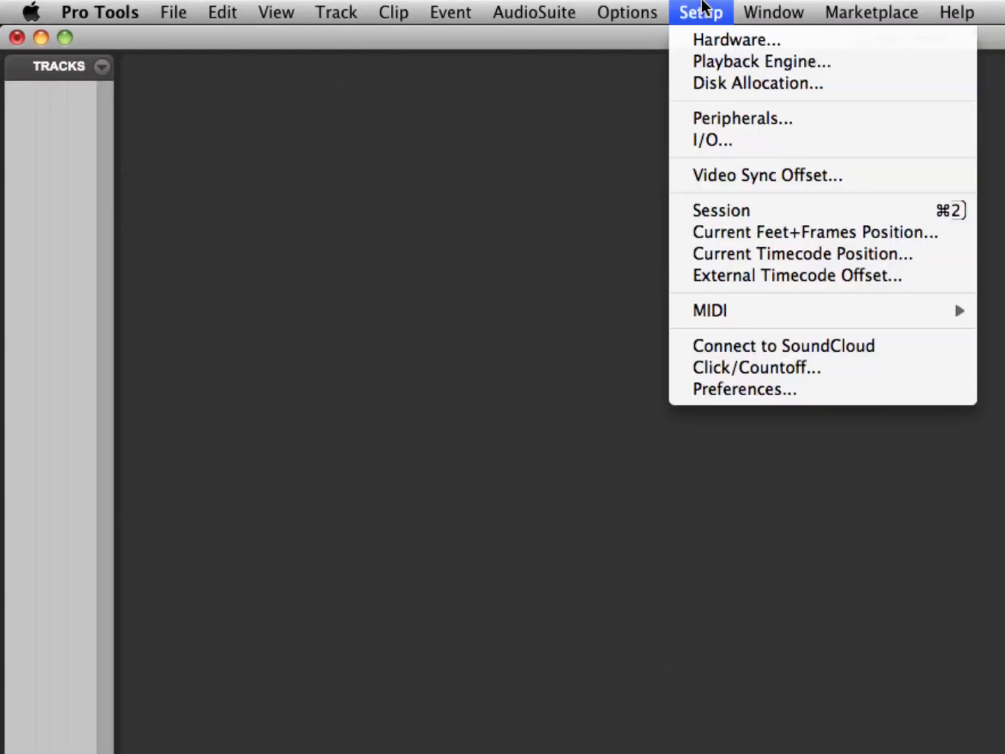
pyautogui.click(757, 12)
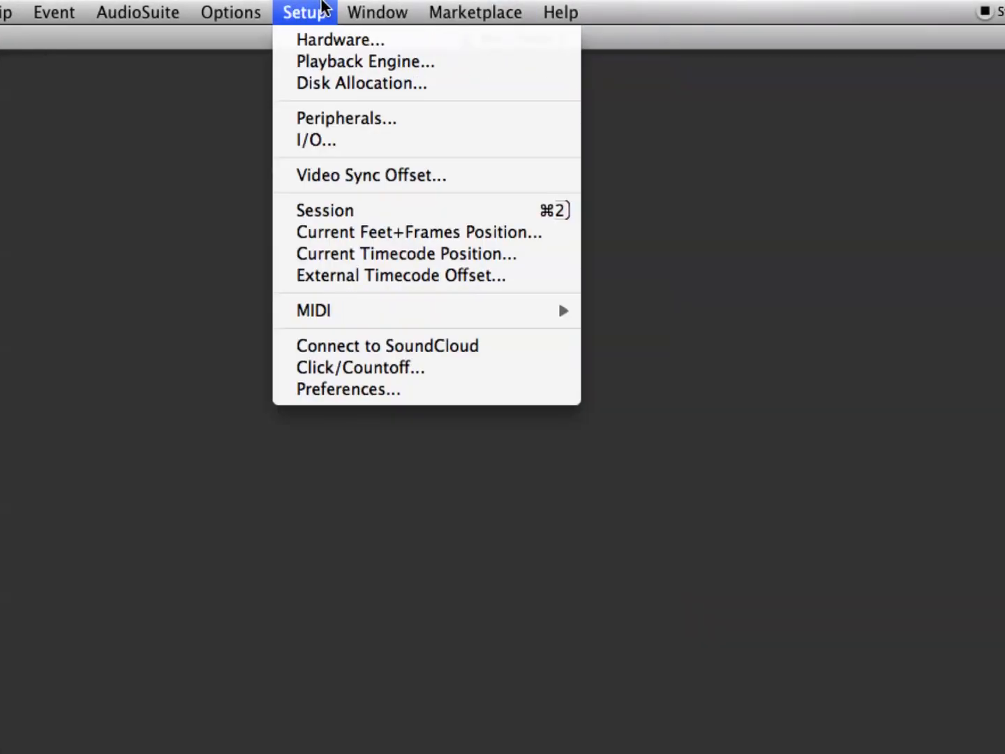
pyautogui.click(388, 90)
pyautogui.moveTo(465, 319); pyautogui.dragTo(306, 89)
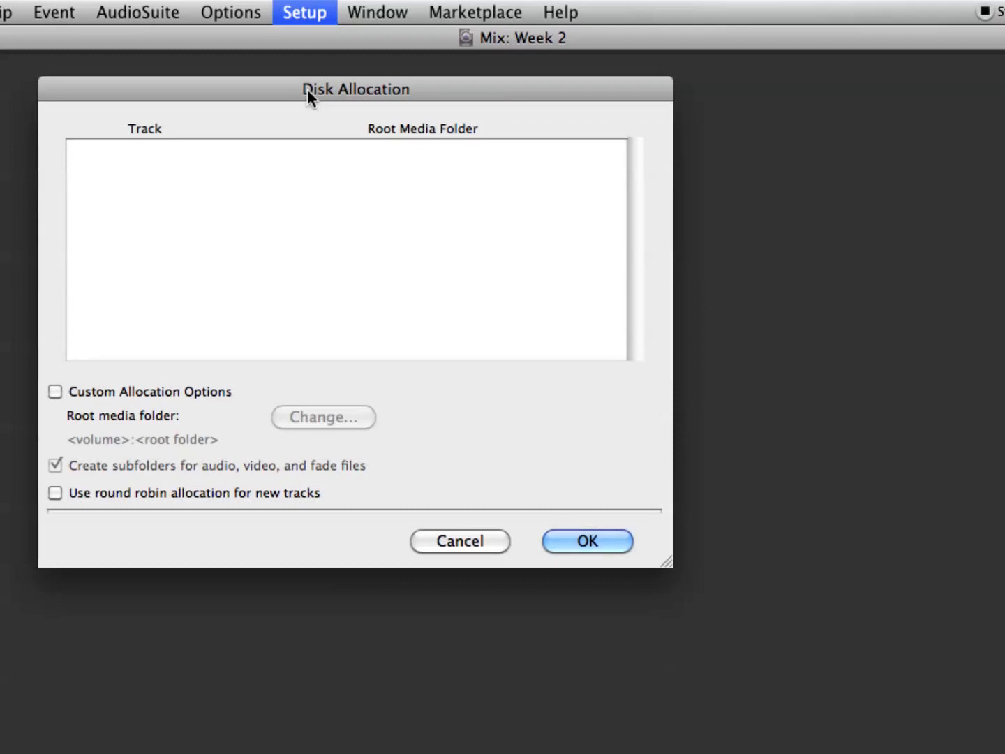
pyautogui.click(495, 541)
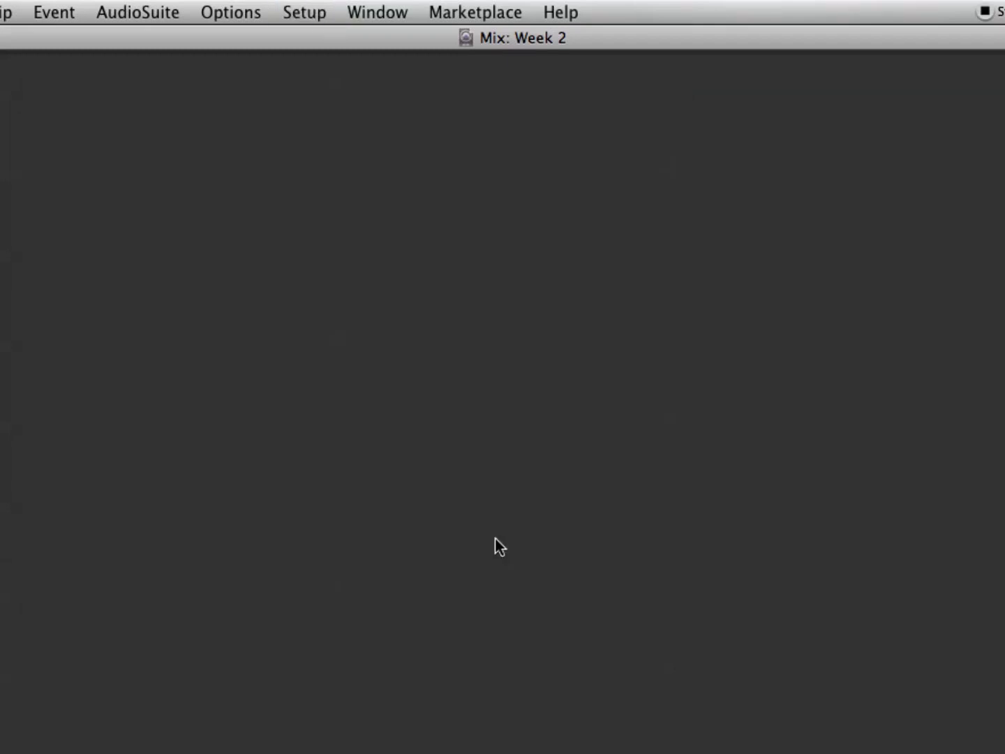
# Step: Create 8 new mono audio tracks in samples
pyautogui.press('super+shift+n')
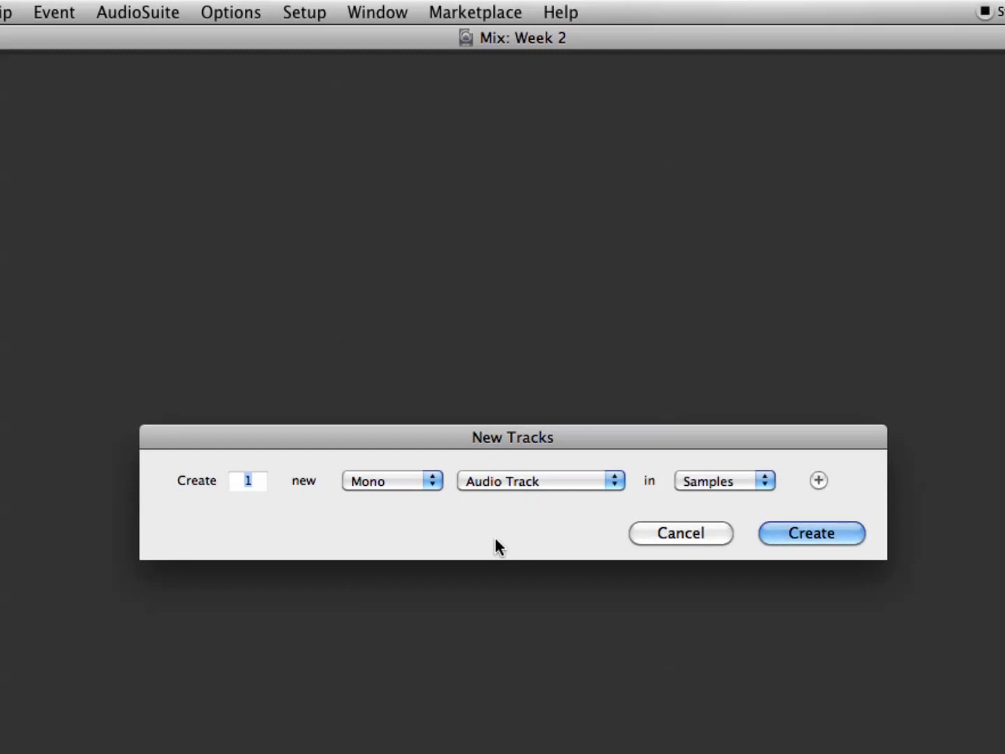
pyautogui.press('BackSpace')
pyautogui.write('8')
pyautogui.press('Return')
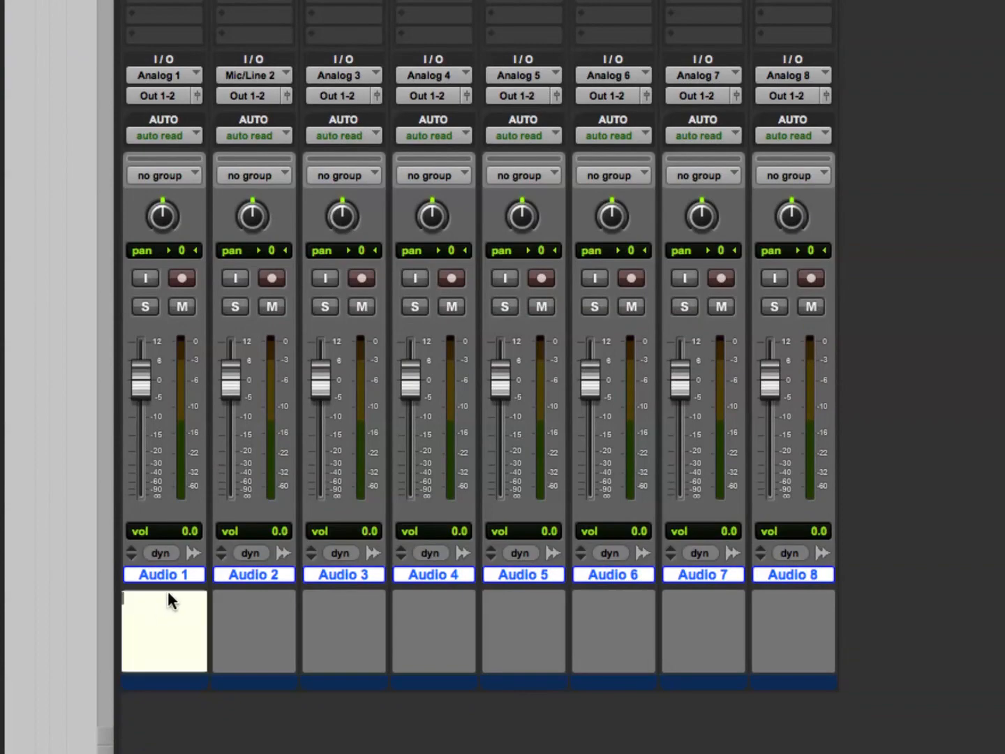
# Step: Rename the first four audio tracks as Kick, SN, Hat and Tom1
pyautogui.doubleClick(171, 575)
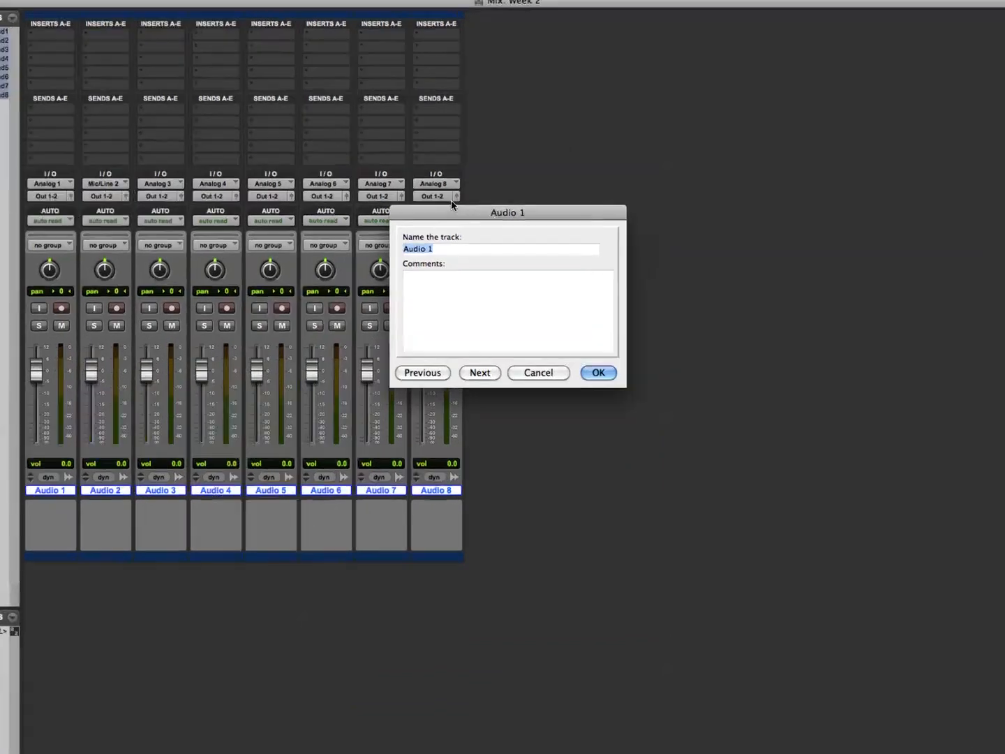
pyautogui.write('Kick')
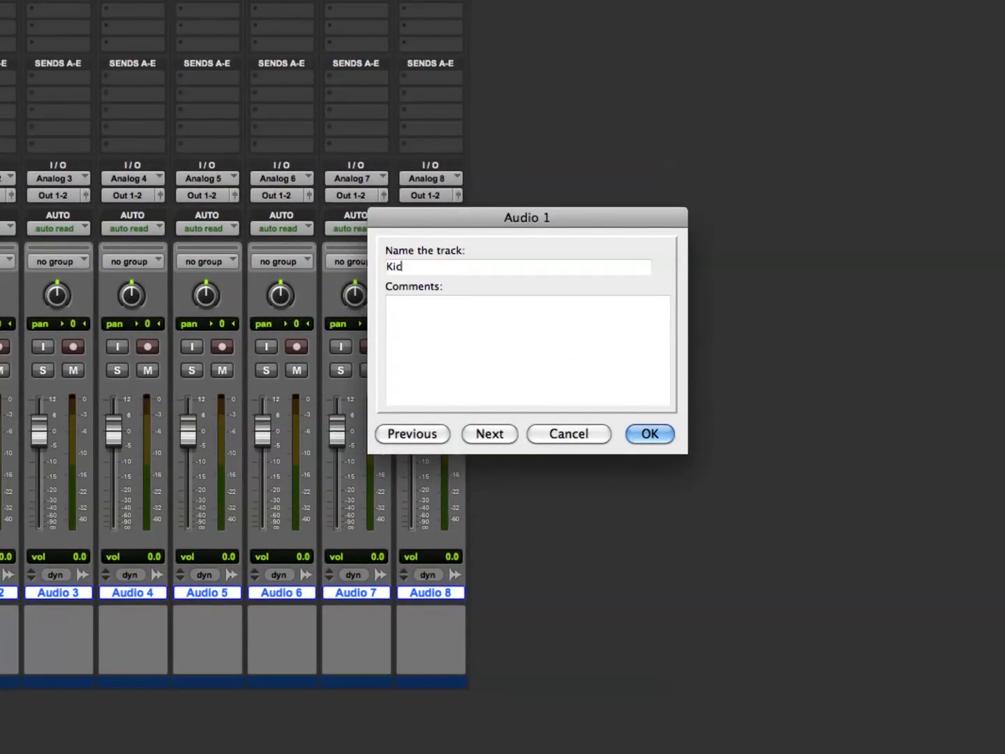
pyautogui.click(488, 434)
pyautogui.write('SN')
pyautogui.click(479, 437)
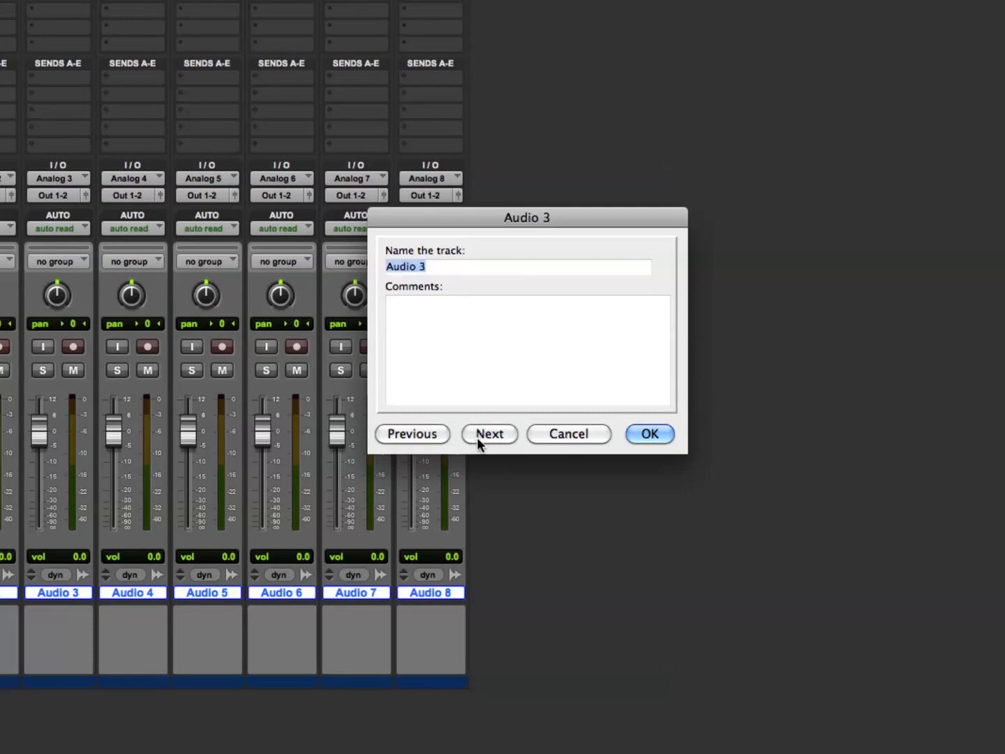
pyautogui.write('Hat')
pyautogui.click(479, 440)
pyautogui.write('Tom1')
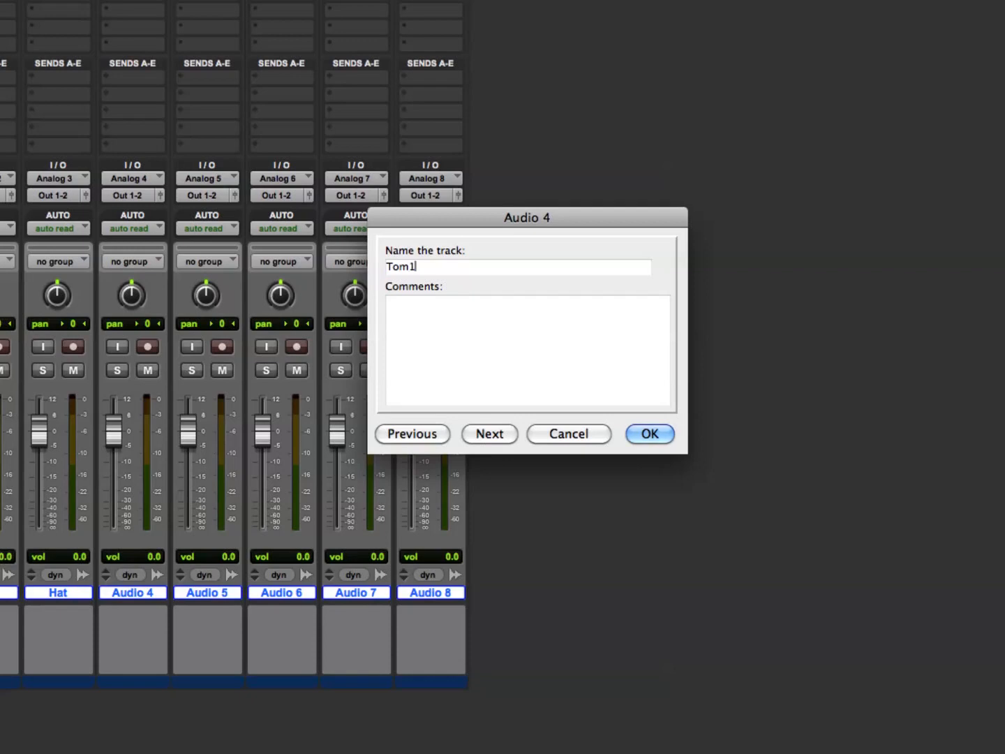
pyautogui.click(476, 436)
# Step: Rename the remaining four audio tracks as Tom2, Ride, OH L and OH R
pyautogui.write('Tom2')
pyautogui.click(477, 437)
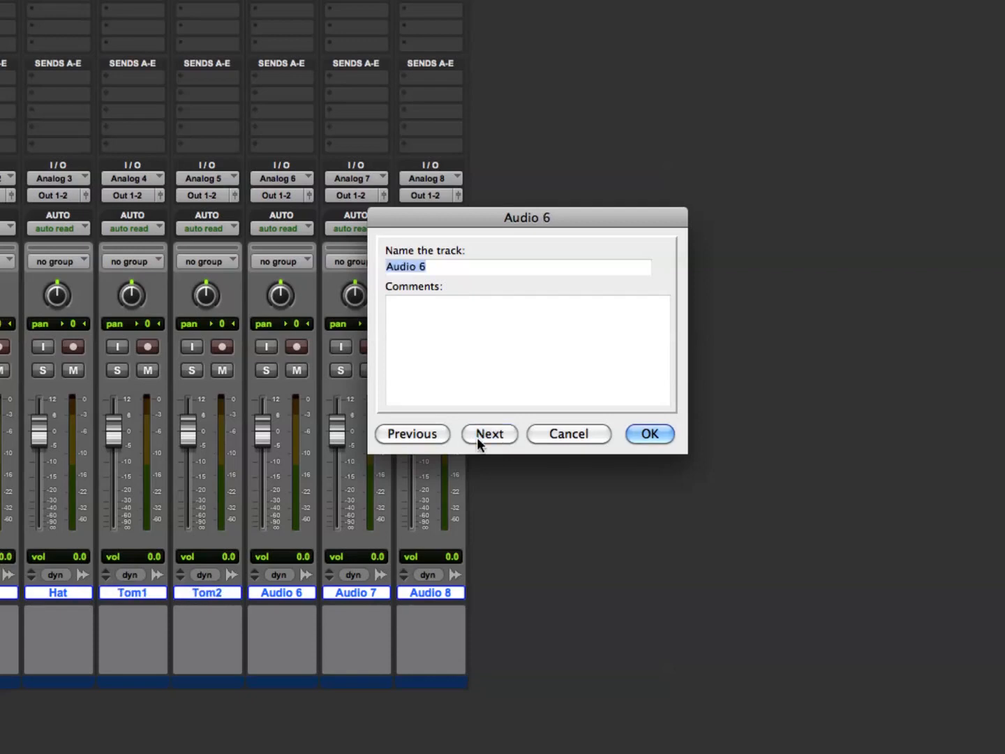
pyautogui.write('Ride')
pyautogui.click(477, 436)
pyautogui.write('OH L')
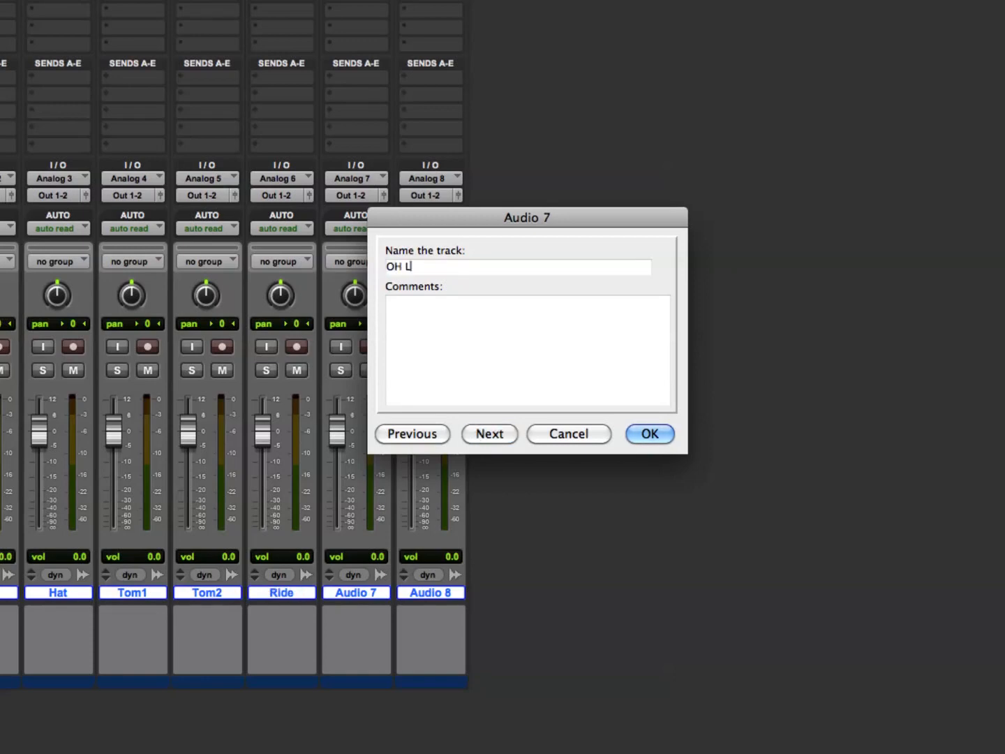
pyautogui.click(480, 437)
pyautogui.write('OH R')
pyautogui.press('Return')
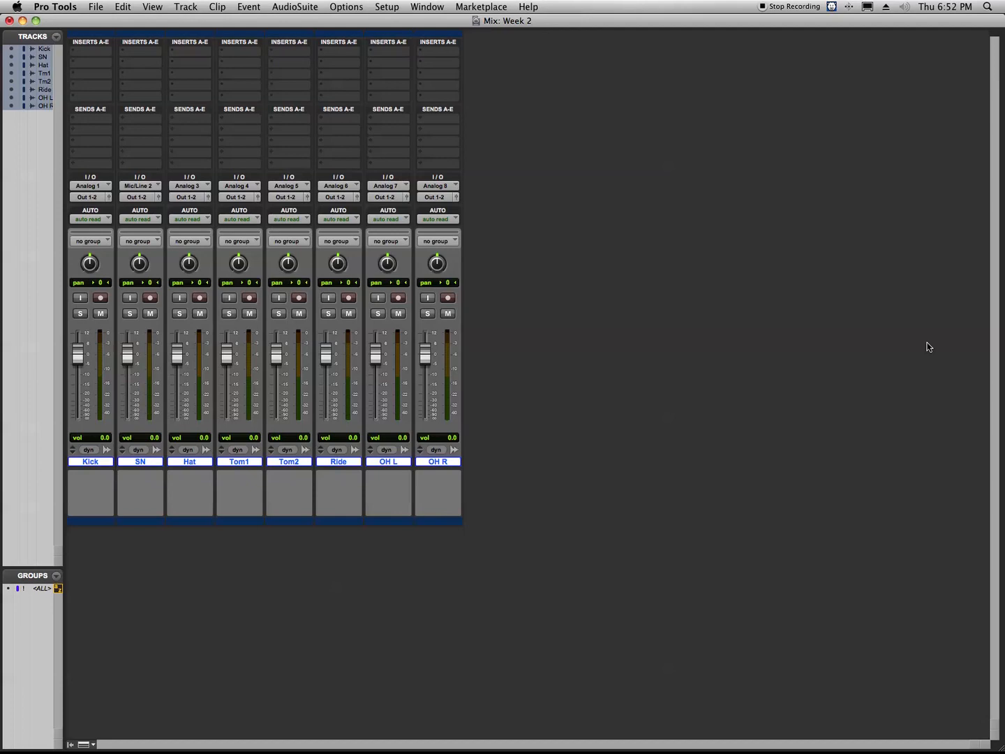
# Step: Allocate the Kick and Ride tracks to Macintosh HD as their recording drive in Disk Allocation
pyautogui.click(380, 6)
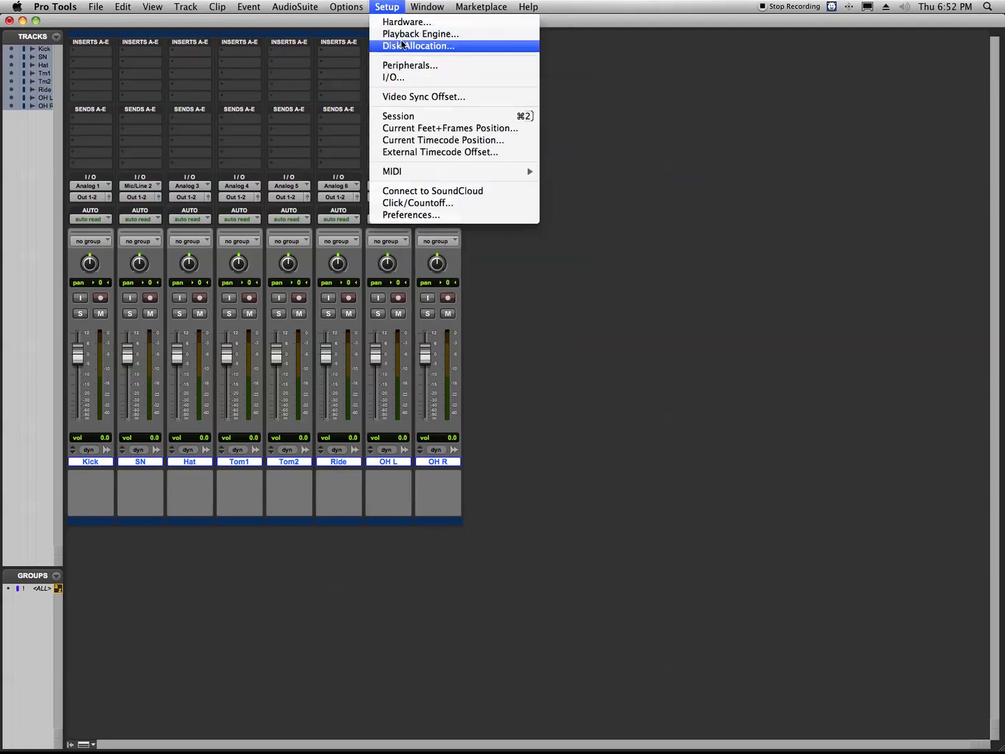
pyautogui.click(402, 45)
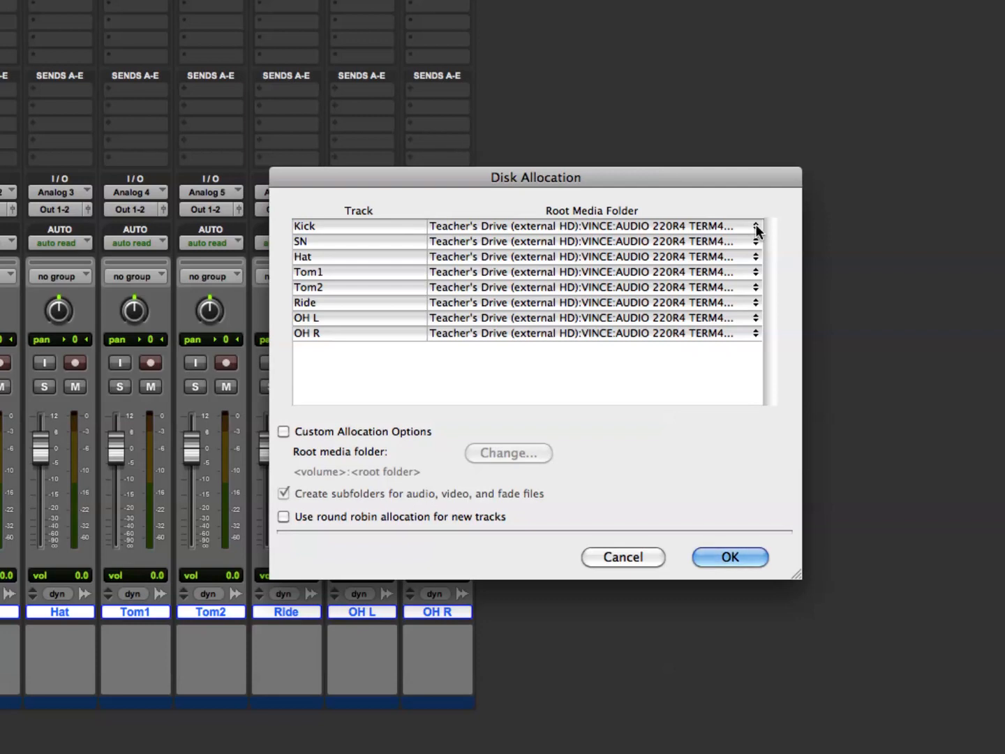
pyautogui.click(757, 225)
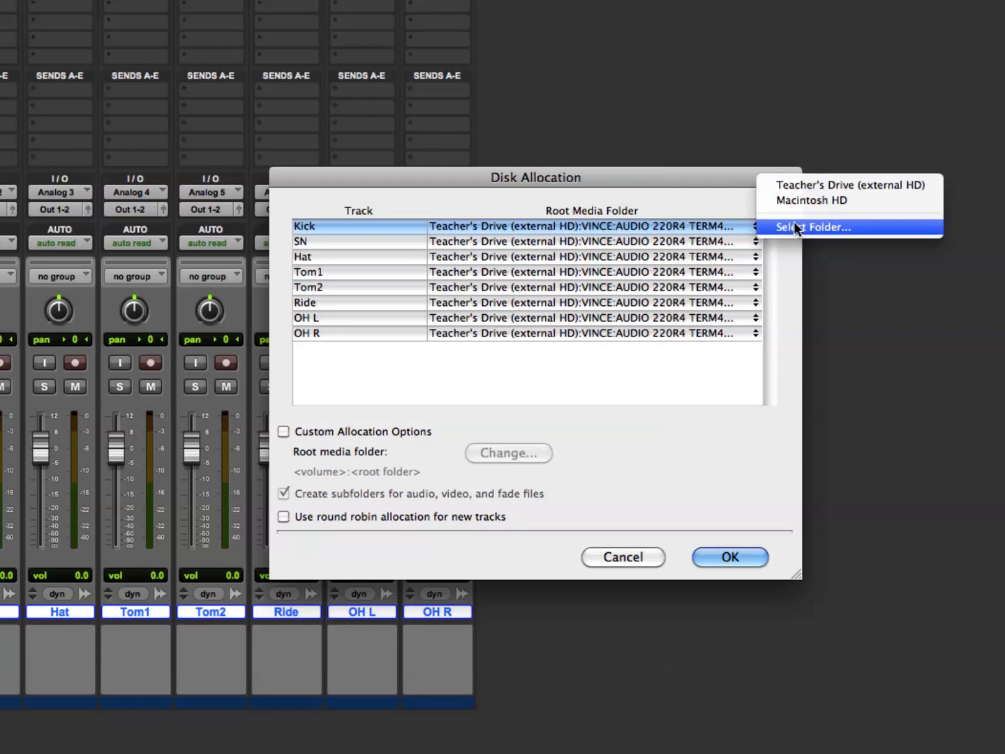
pyautogui.click(792, 201)
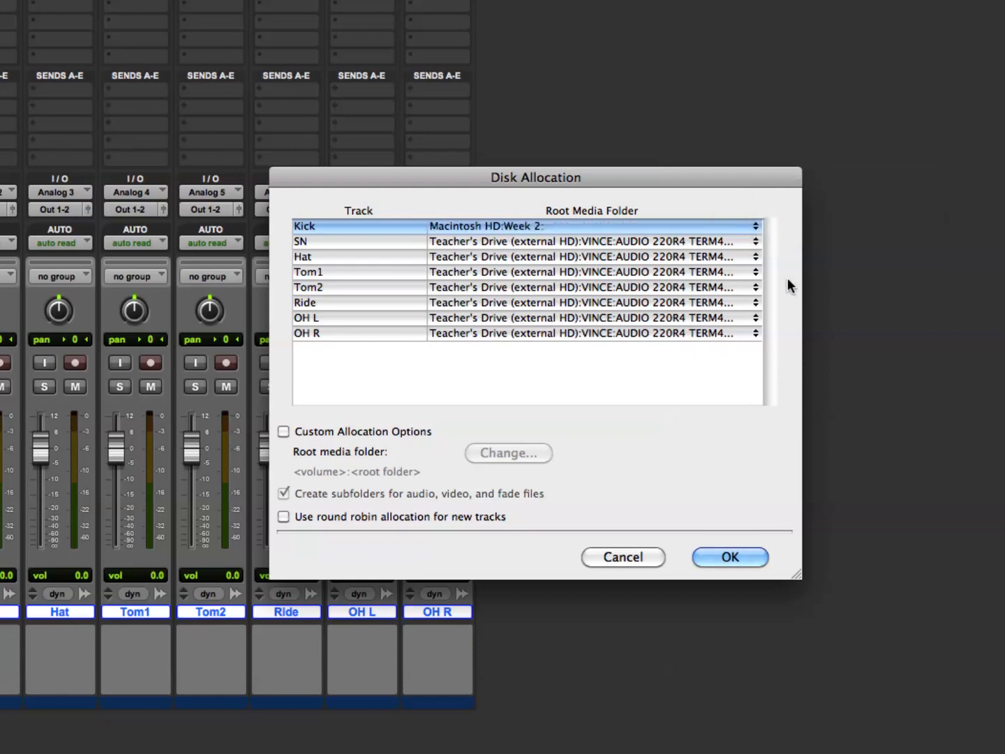
pyautogui.click(755, 302)
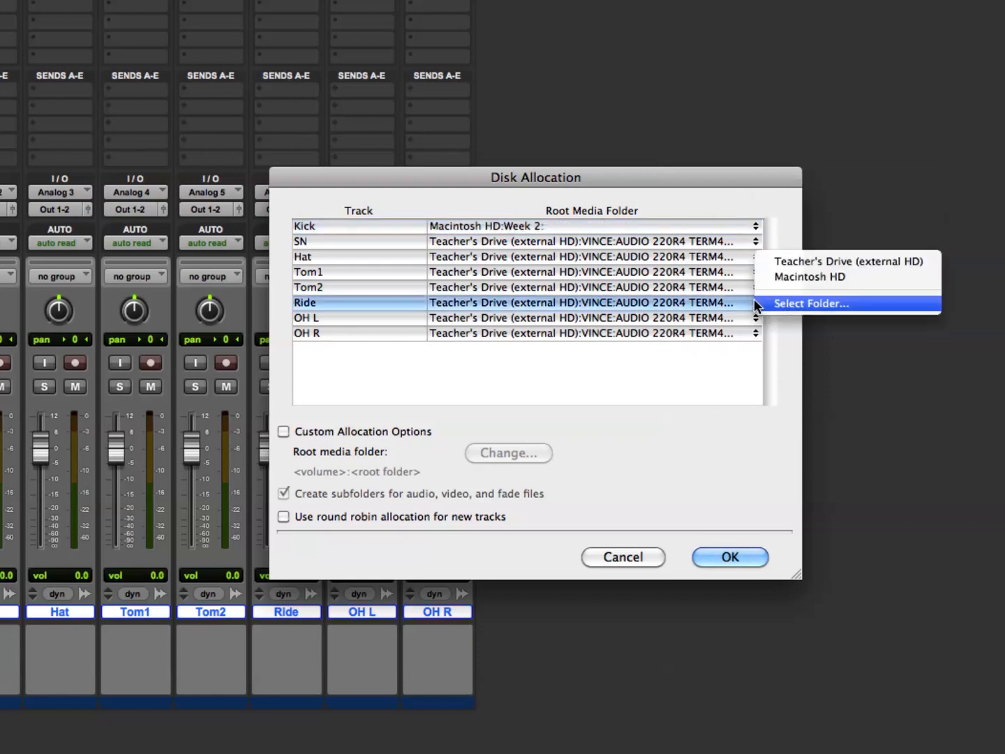
pyautogui.click(788, 276)
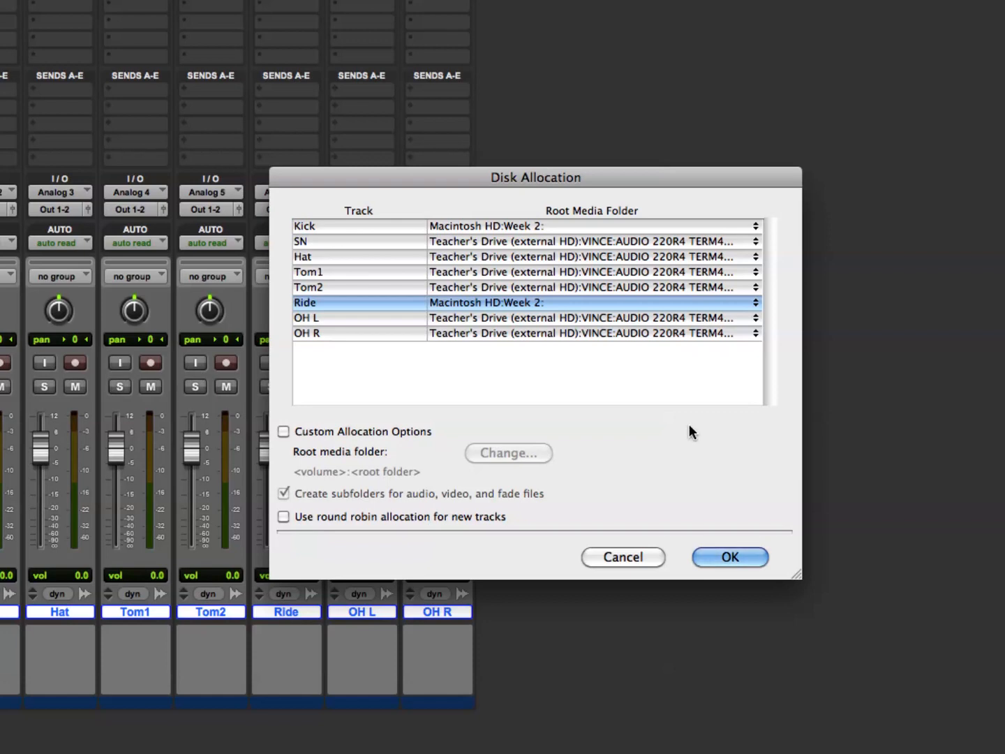
# Step: Set the Ride and Kick tracks back to Teacher's Drive (external HD) and cancel the Disk Allocation changes
pyautogui.click(756, 297)
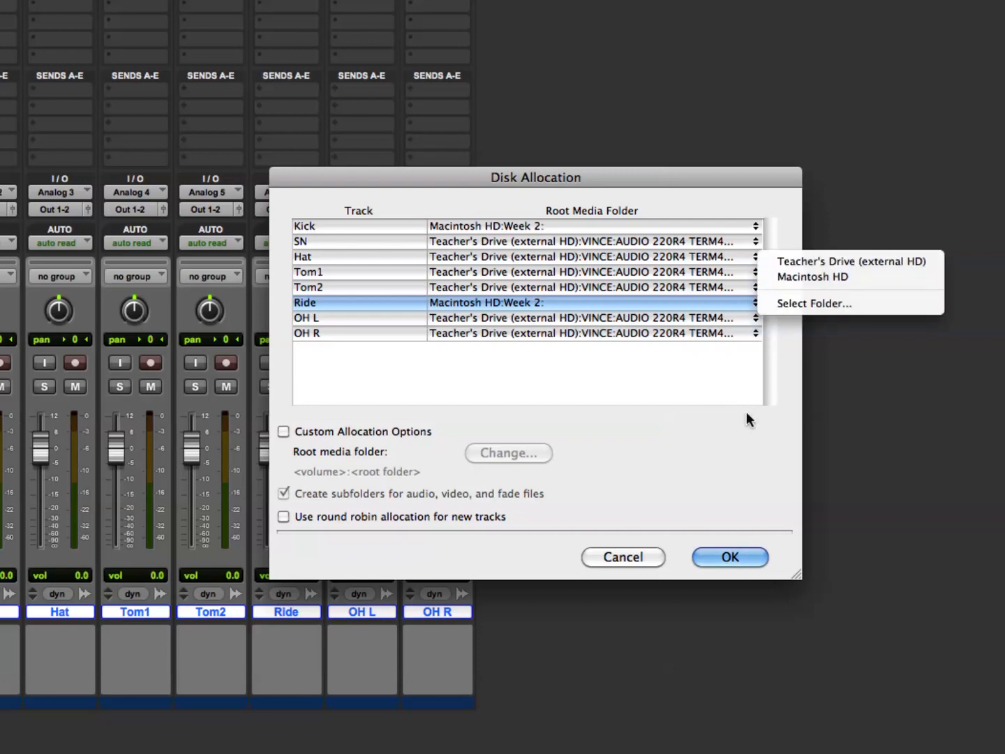
pyautogui.click(746, 412)
pyautogui.click(757, 300)
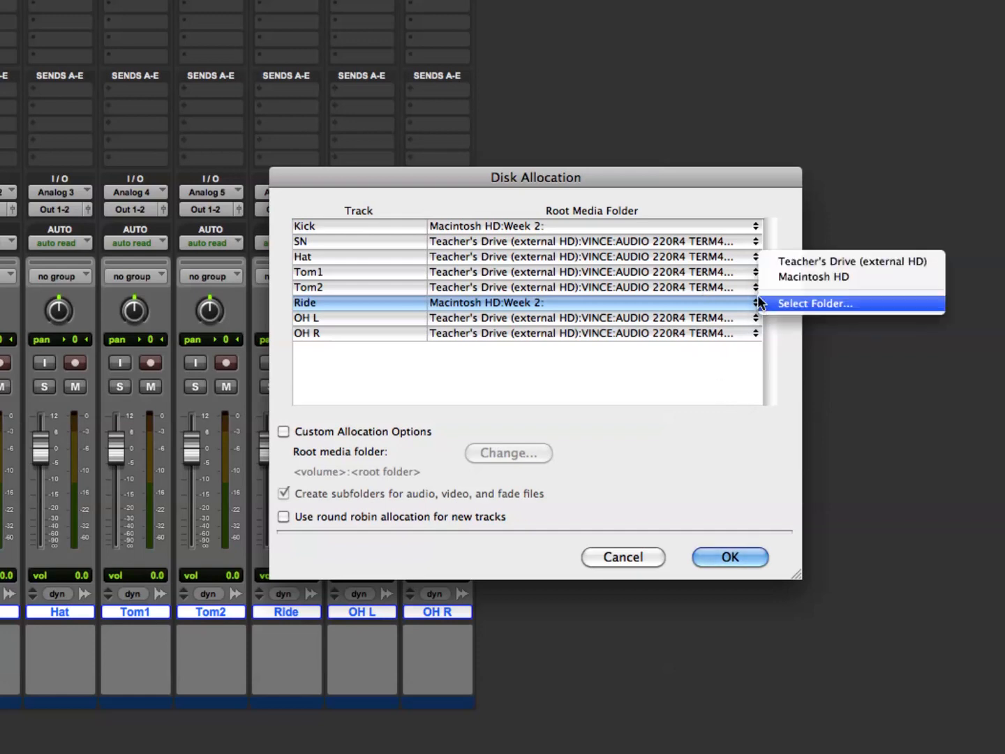
pyautogui.click(777, 258)
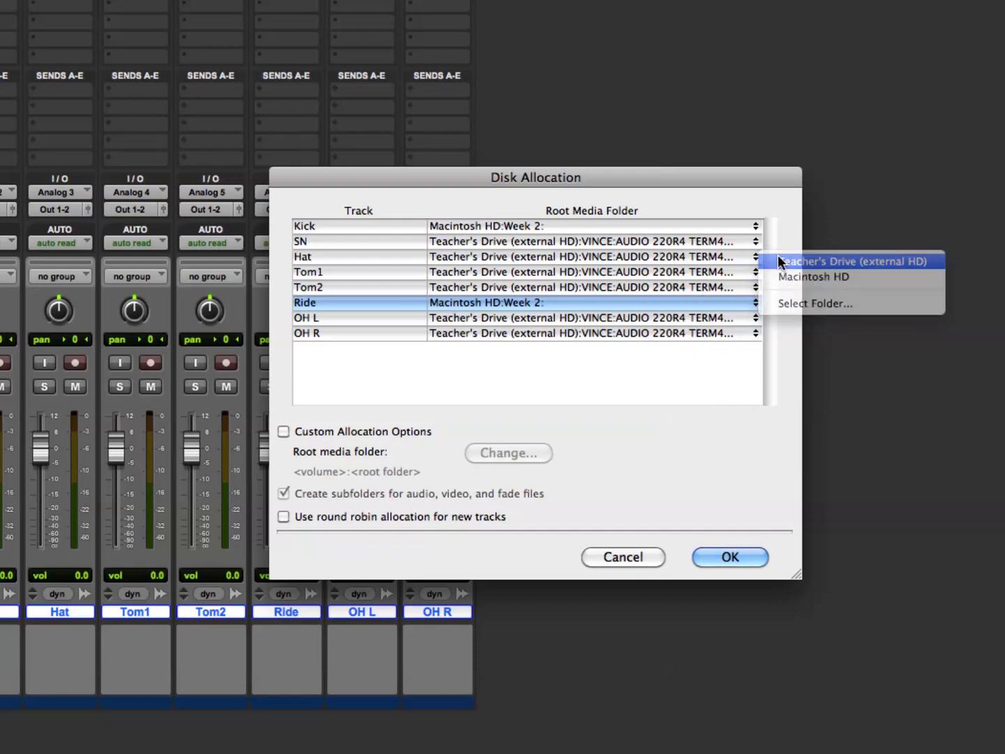
pyautogui.click(757, 227)
pyautogui.click(756, 228)
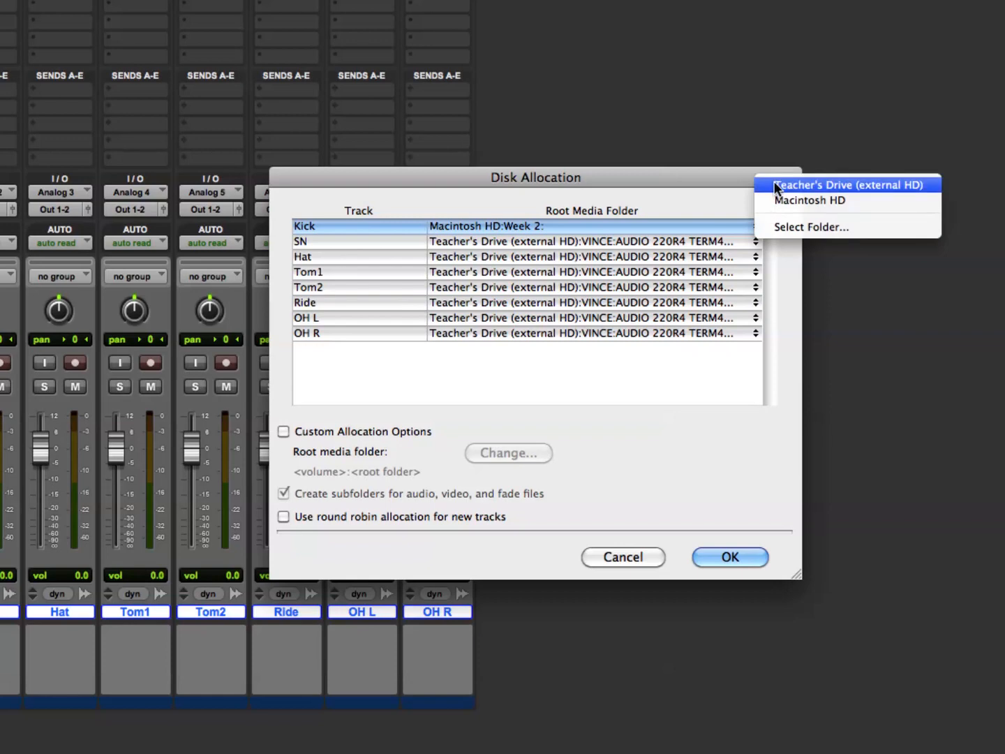
pyautogui.click(772, 182)
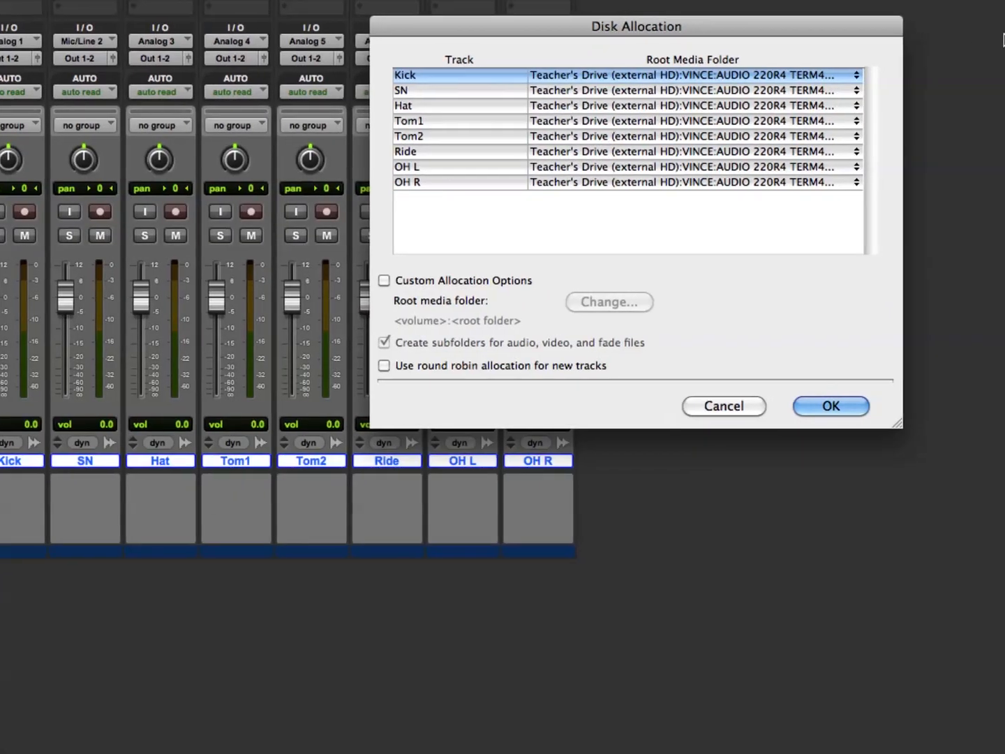
pyautogui.click(726, 409)
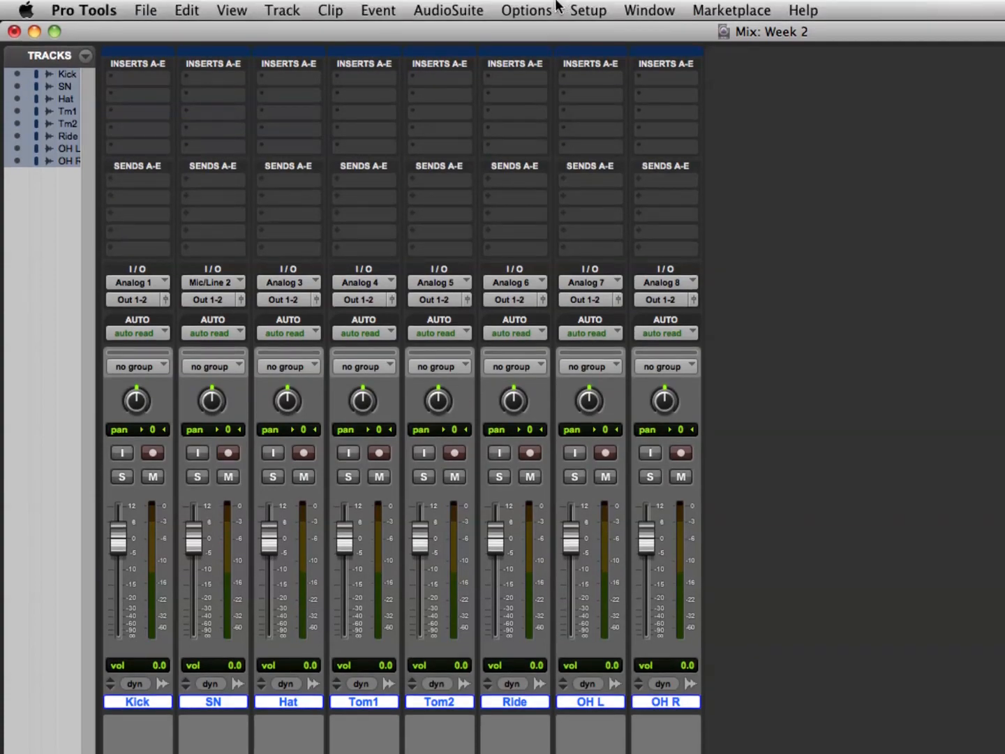
# Step: Review the root media folders and allocation options of the eight tracks in Disk Allocation, leaving them without changes
pyautogui.click(588, 9)
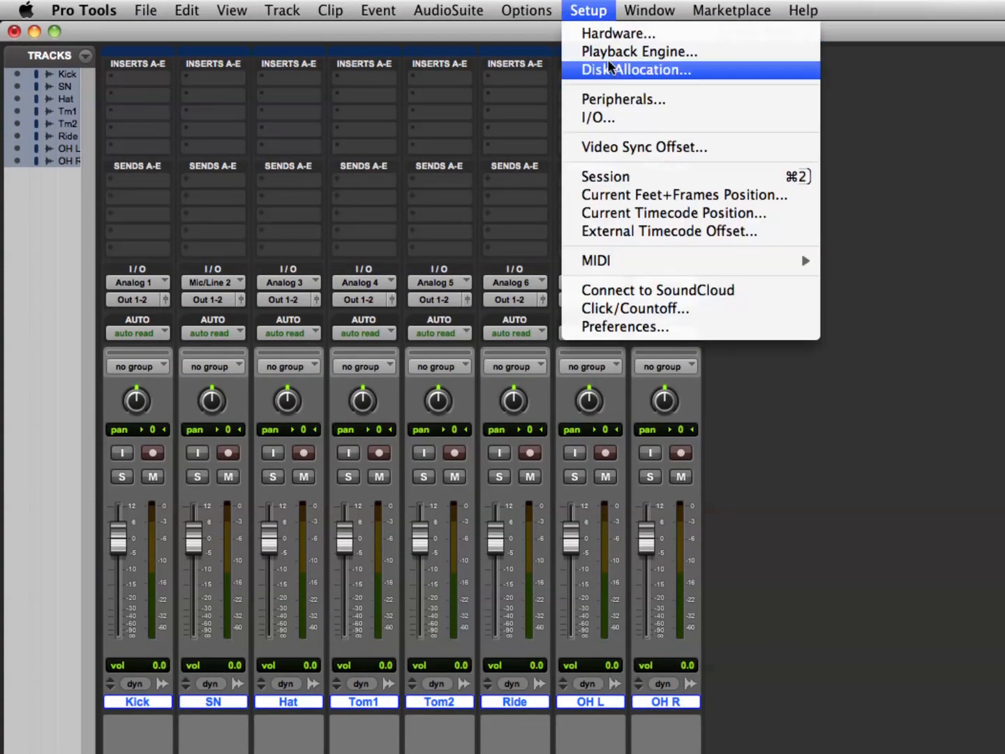
pyautogui.click(617, 70)
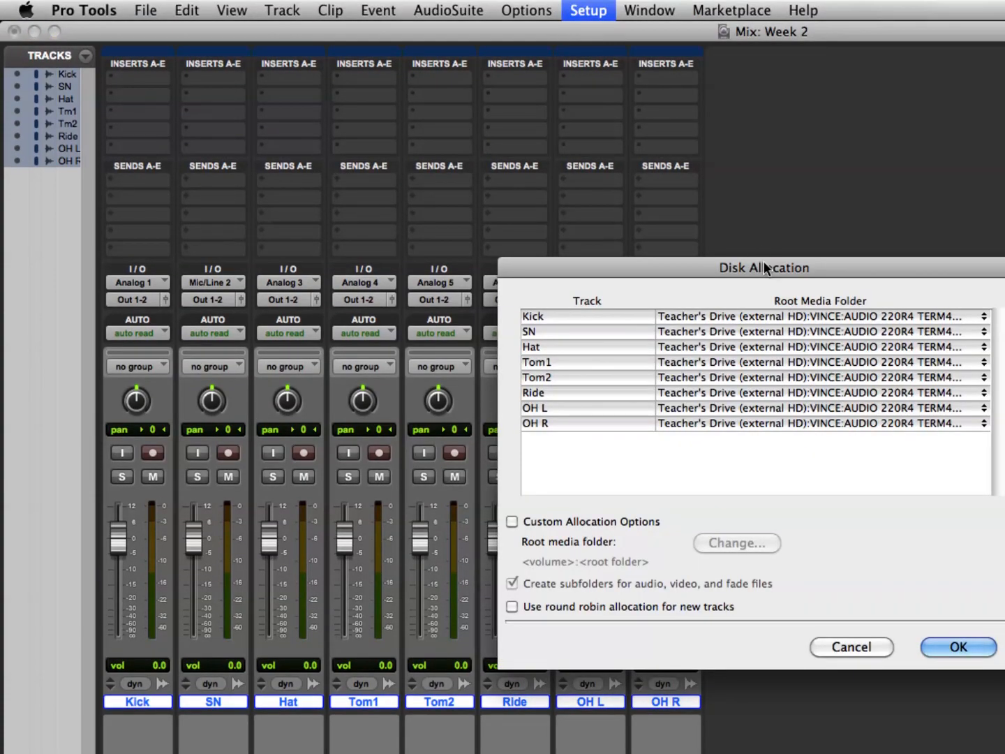
pyautogui.moveTo(764, 260); pyautogui.dragTo(601, 76)
pyautogui.click(805, 457)
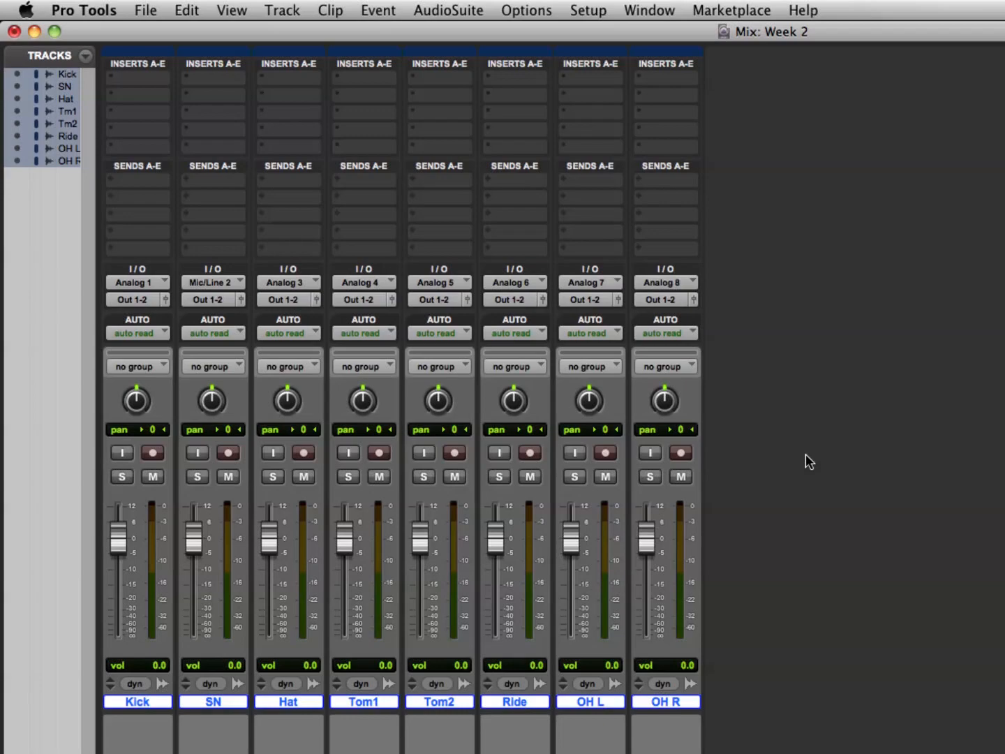
pyautogui.click(586, 9)
pyautogui.click(587, 69)
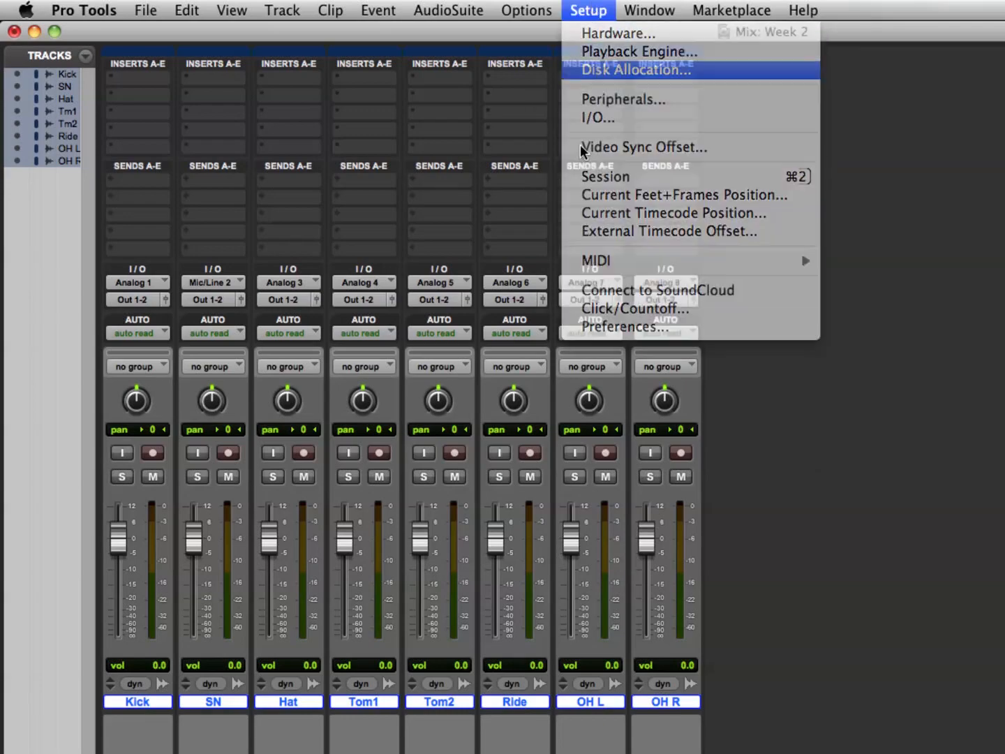
pyautogui.moveTo(645, 264); pyautogui.dragTo(276, 36)
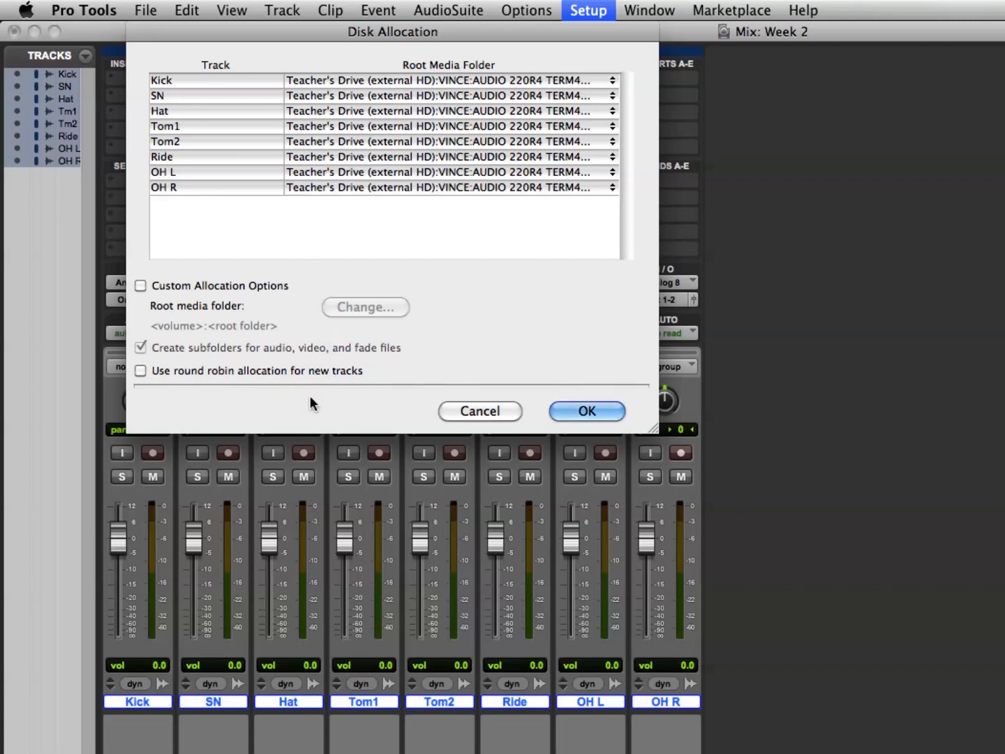
pyautogui.click(501, 410)
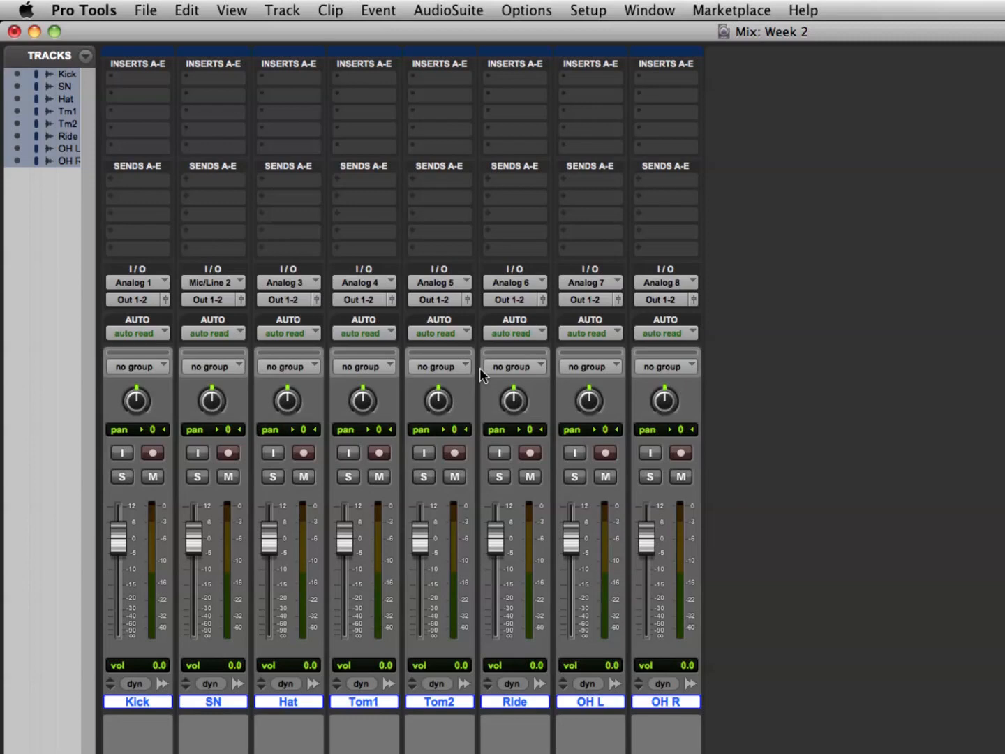
# Step: Look at the Hardware Setup of the 003 interface and its available clock sources without changing anything
pyautogui.click(580, 7)
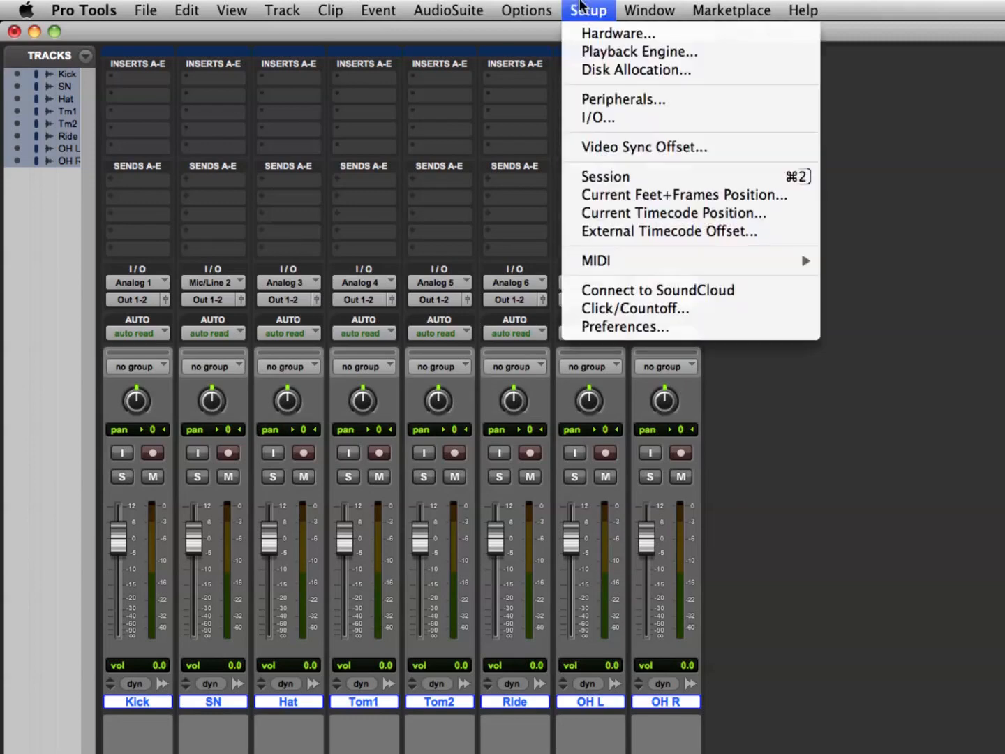
pyautogui.click(599, 32)
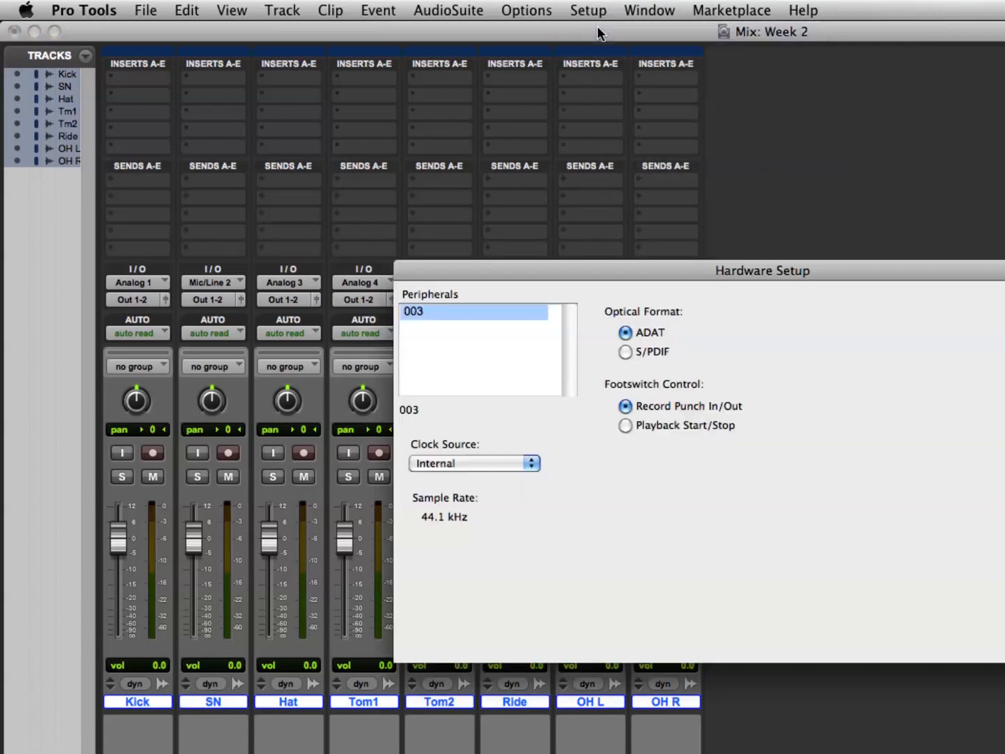
pyautogui.moveTo(729, 275); pyautogui.dragTo(453, 118)
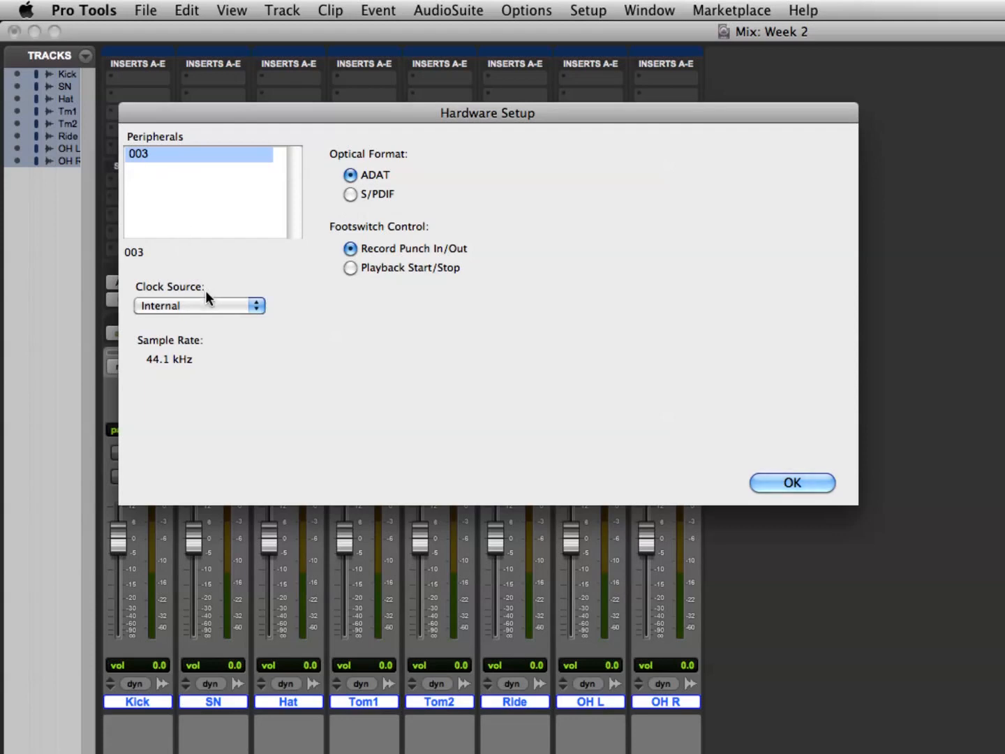
pyautogui.click(241, 305)
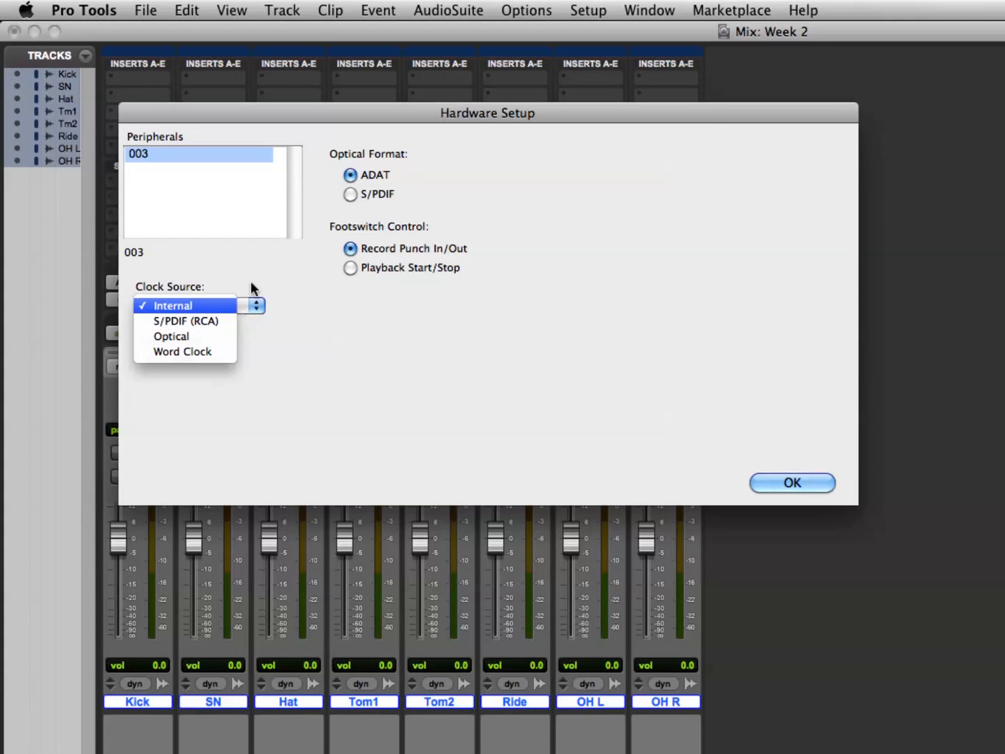
pyautogui.click(342, 298)
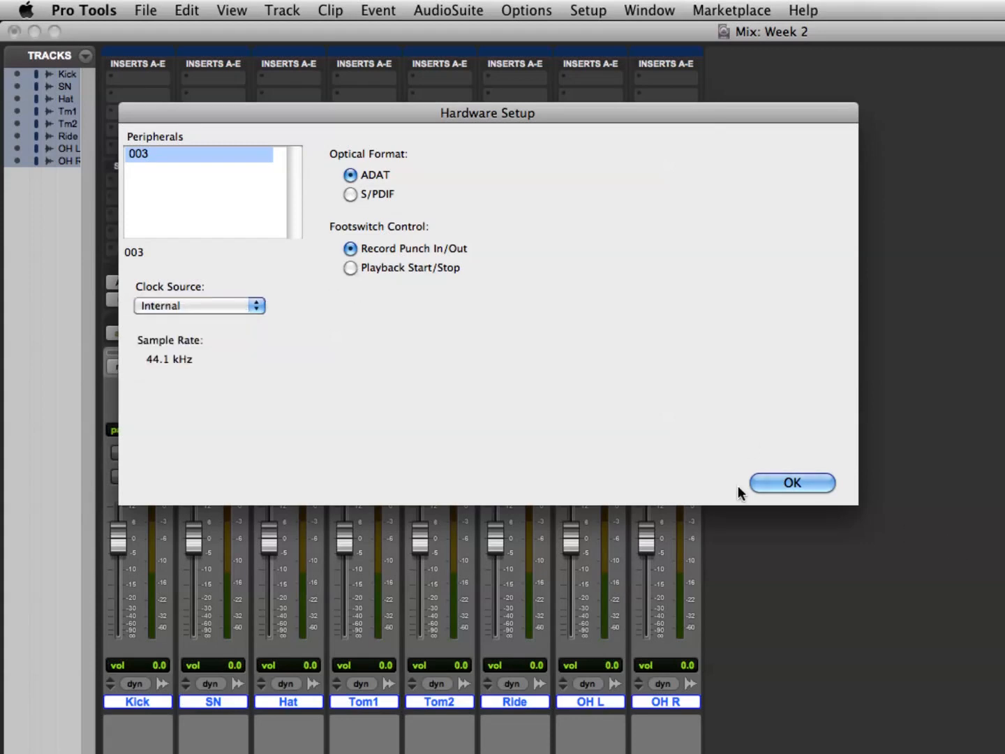
pyautogui.click(768, 481)
# Step: Review the buffer, processor and CPU settings in Playback Engine and close it without changes
pyautogui.click(600, 9)
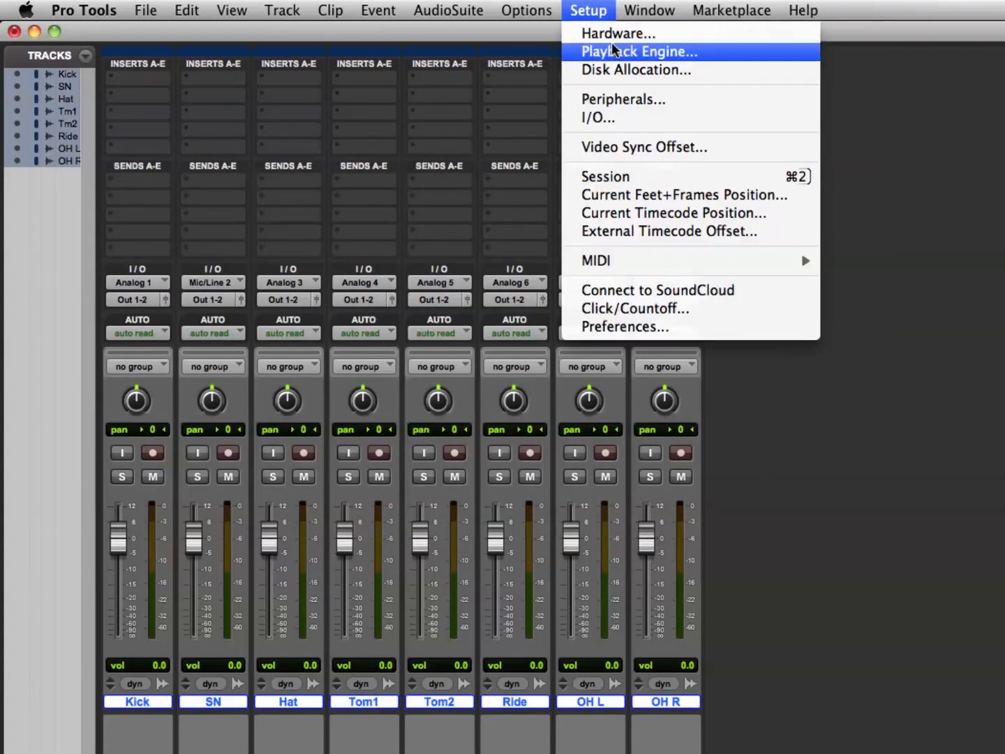
pyautogui.click(632, 52)
pyautogui.moveTo(745, 246); pyautogui.dragTo(360, 148)
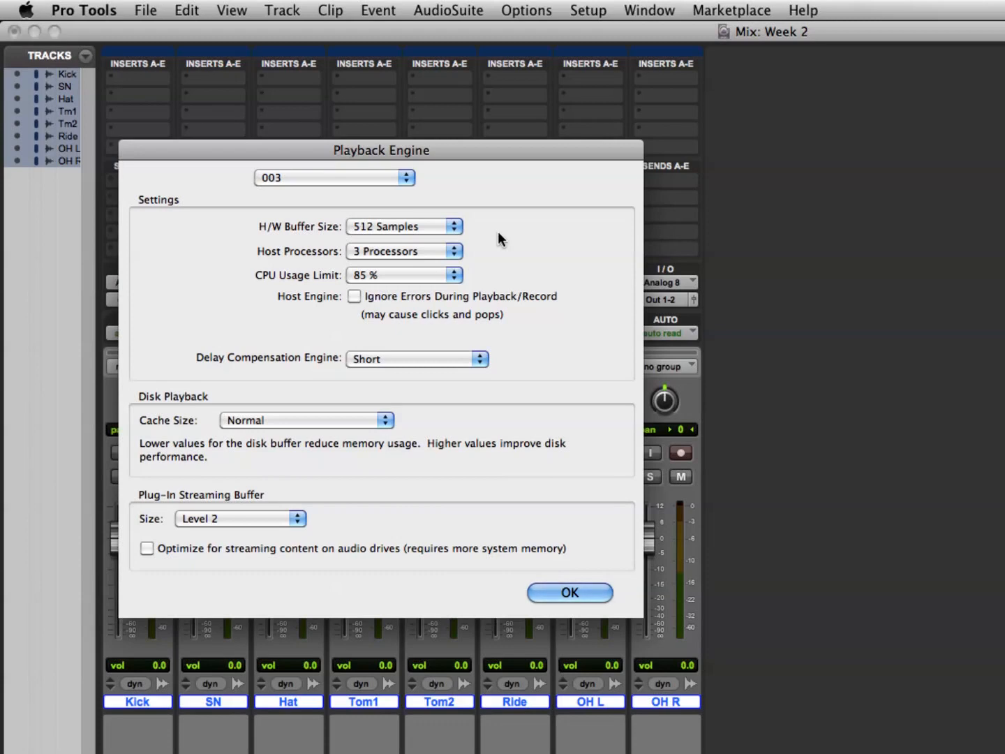
pyautogui.click(582, 593)
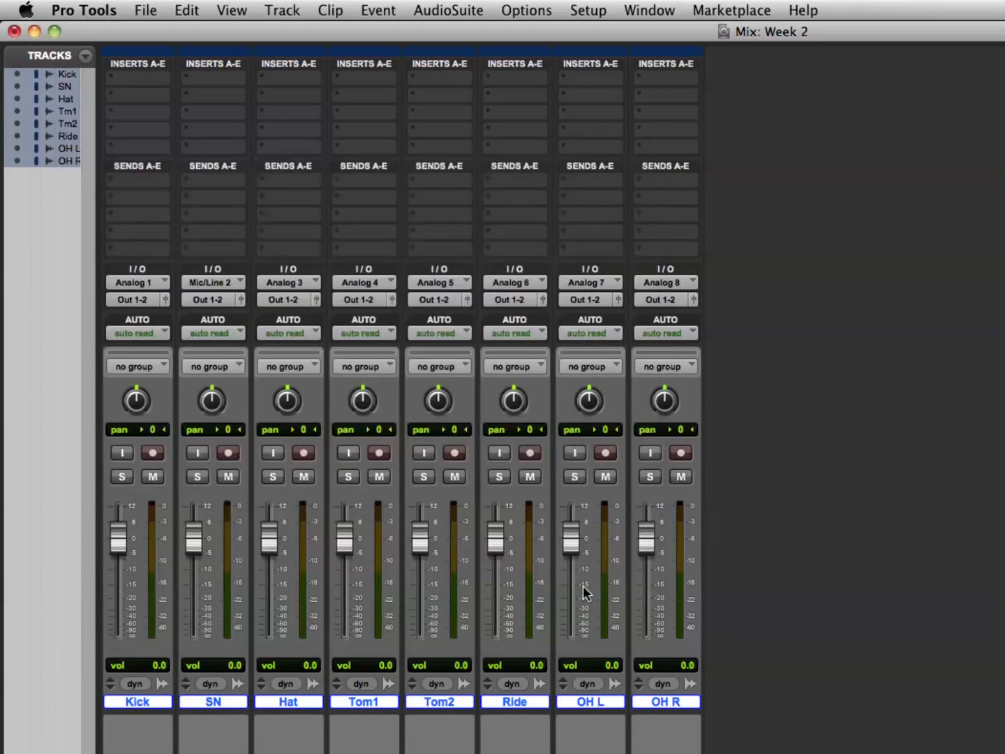
# Step: Switch to the Edit window and start and stop playback repeatedly from the beginning of the empty session
pyautogui.press('super+equal')
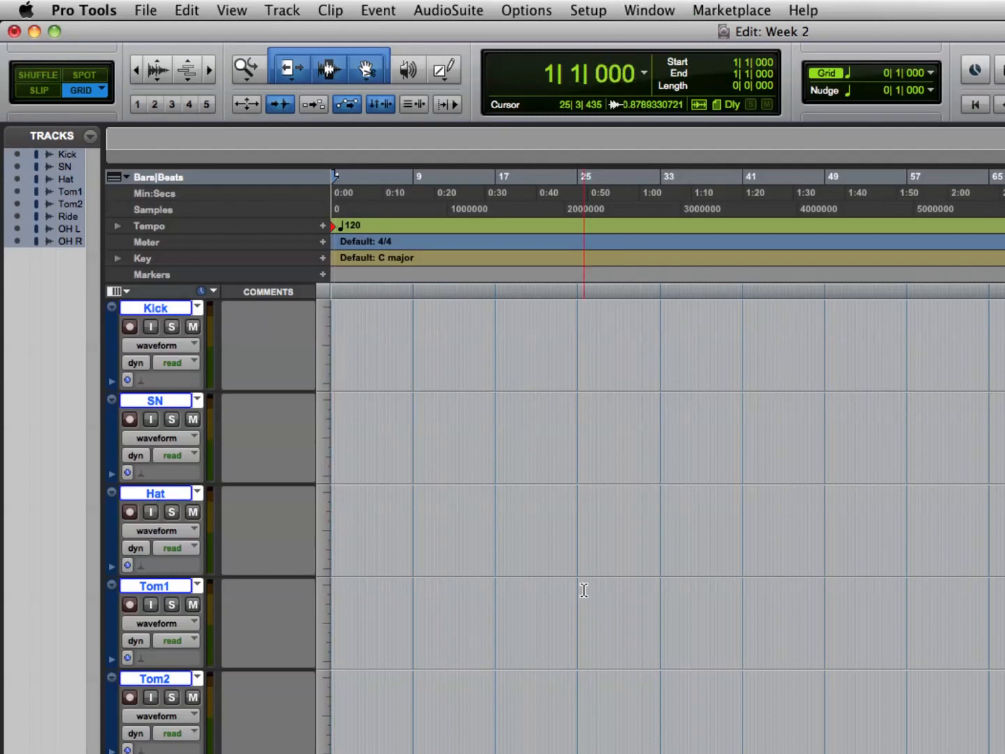
pyautogui.press('space')
pyautogui.press('space')
pyautogui.press('space')
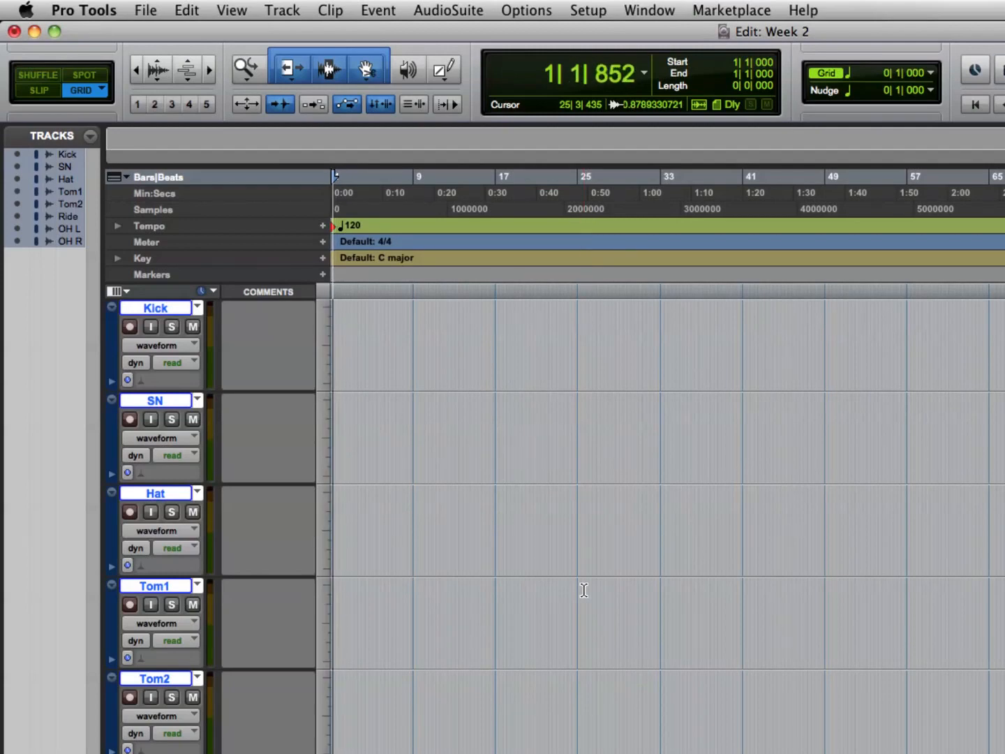
pyautogui.press('space')
pyautogui.press('space')
pyautogui.press('space')
pyautogui.press('space')
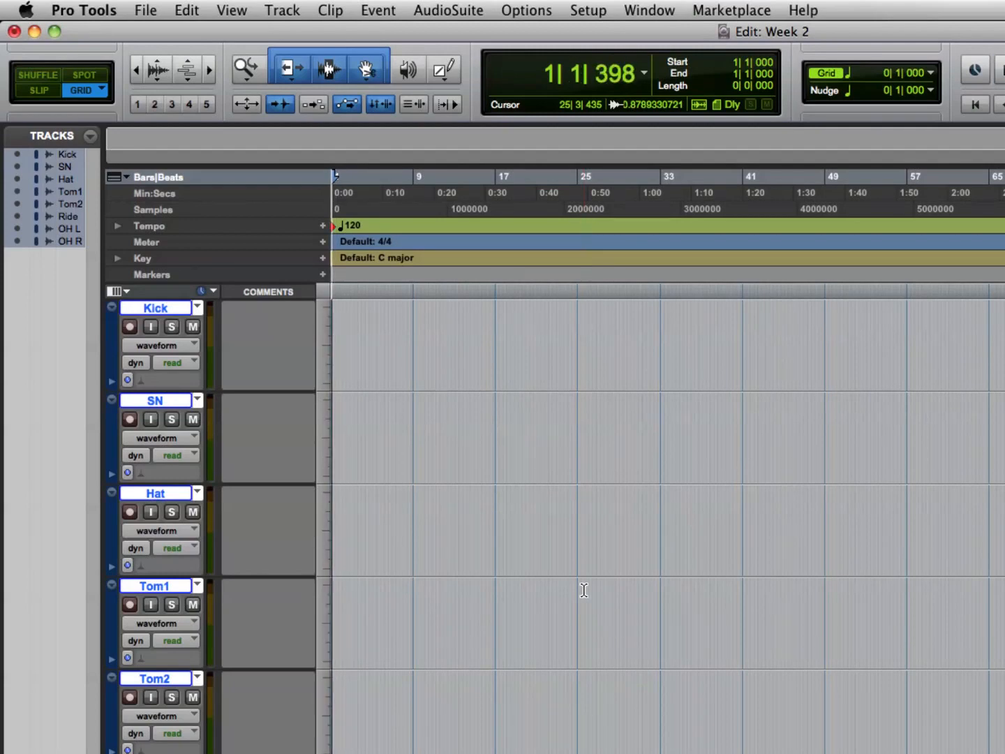
pyautogui.press('space')
pyautogui.press('space')
pyautogui.press('space')
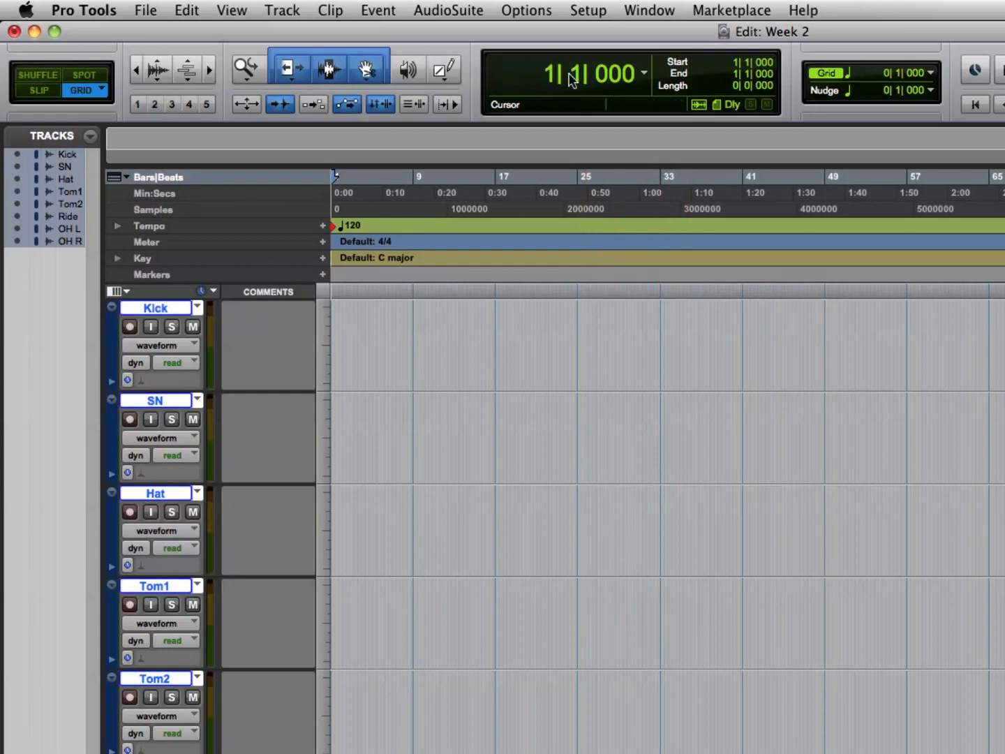
# Step: In Playback Engine, turn Ignore Errors During Playback/Record on and off again and open the H/W Buffer Size choices
pyautogui.click(587, 10)
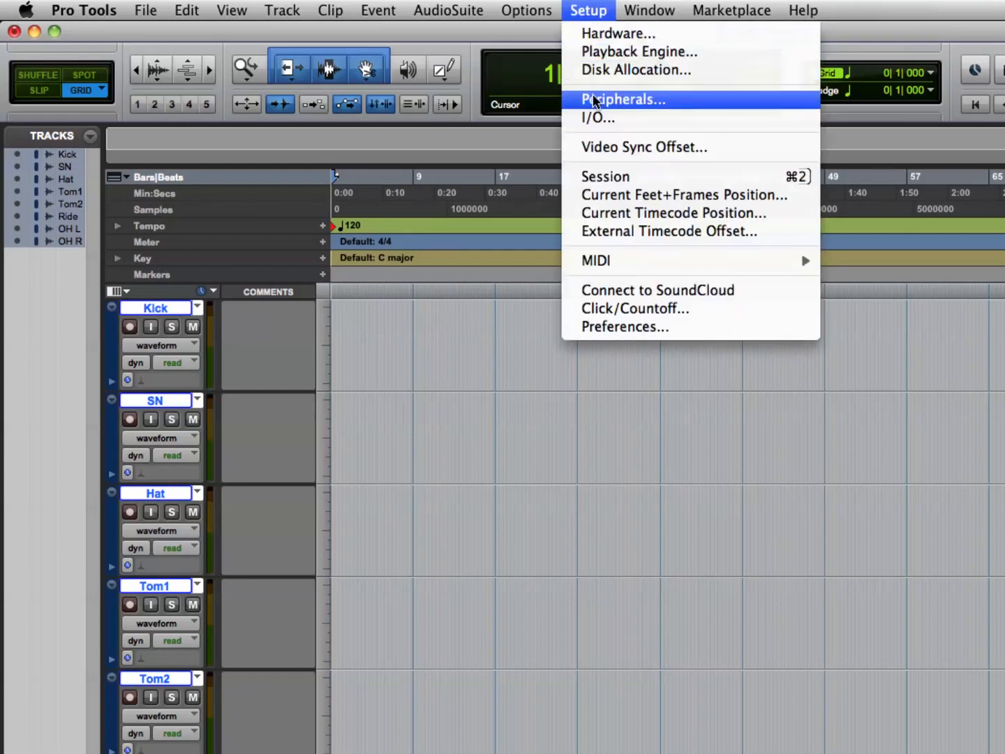
pyautogui.click(612, 56)
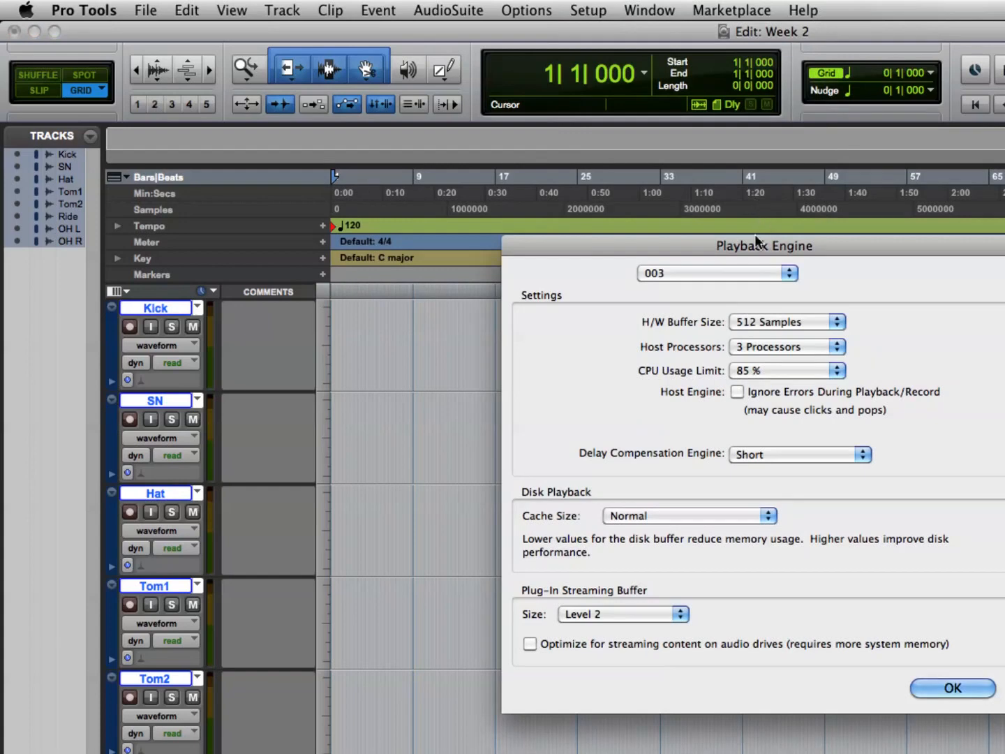
pyautogui.moveTo(719, 243); pyautogui.dragTo(452, 116)
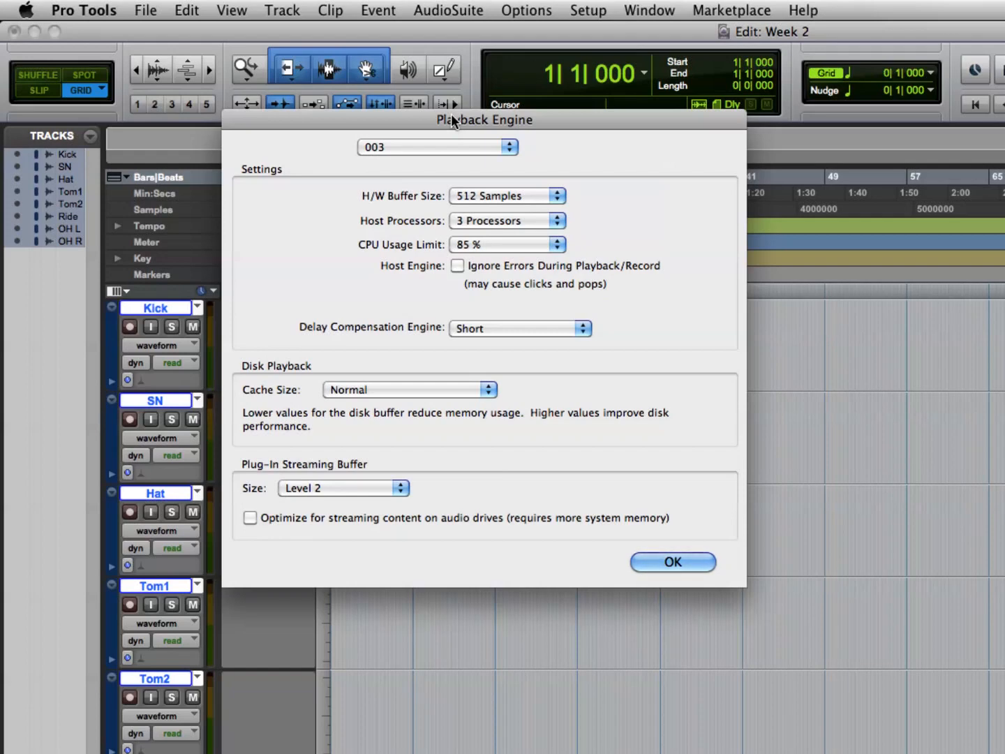
pyautogui.click(459, 282)
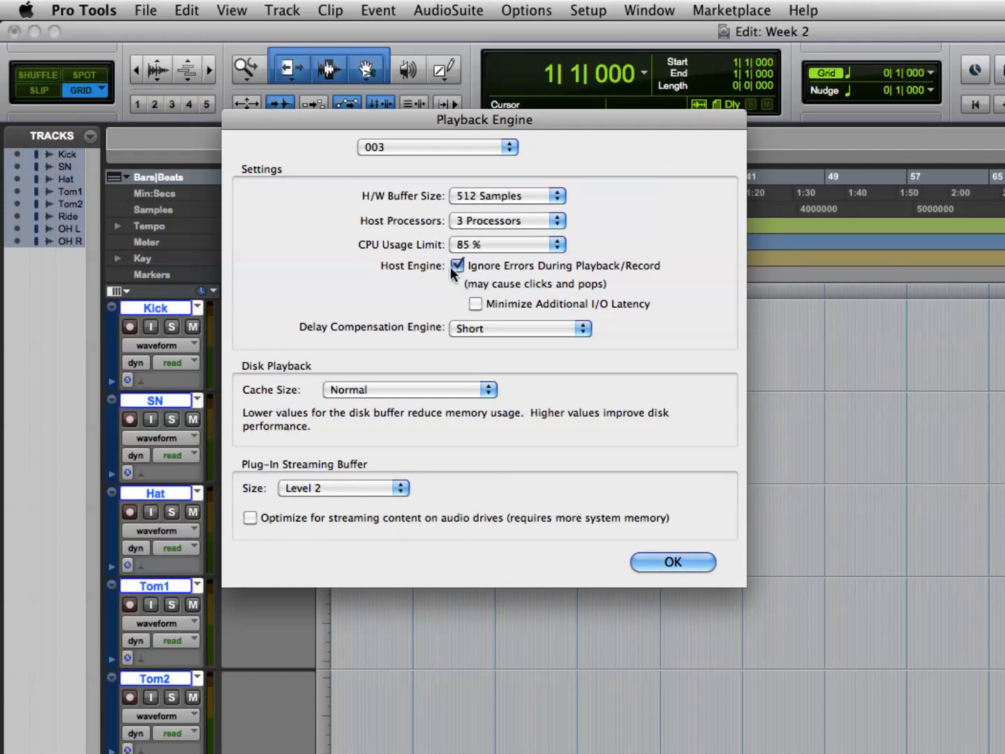
pyautogui.click(454, 268)
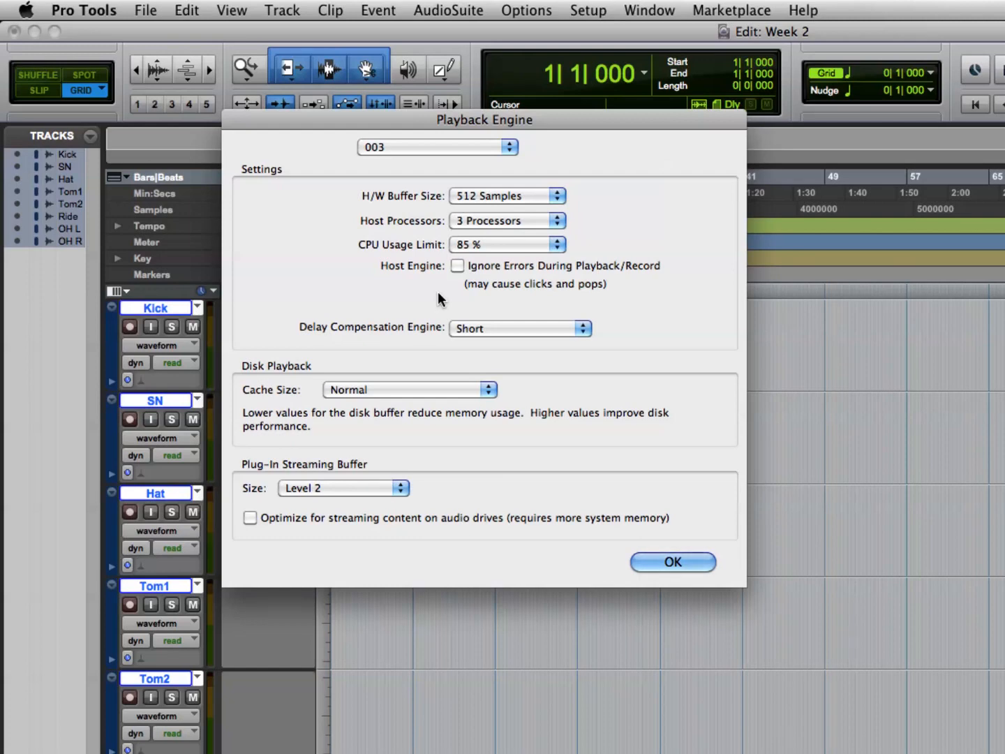
pyautogui.click(460, 198)
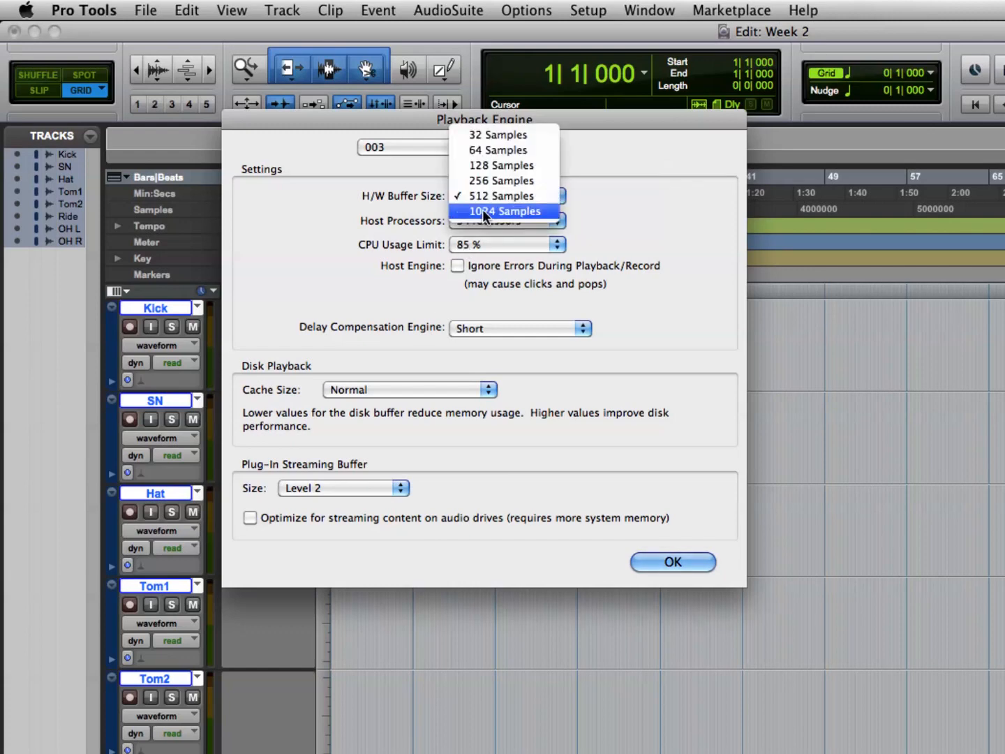